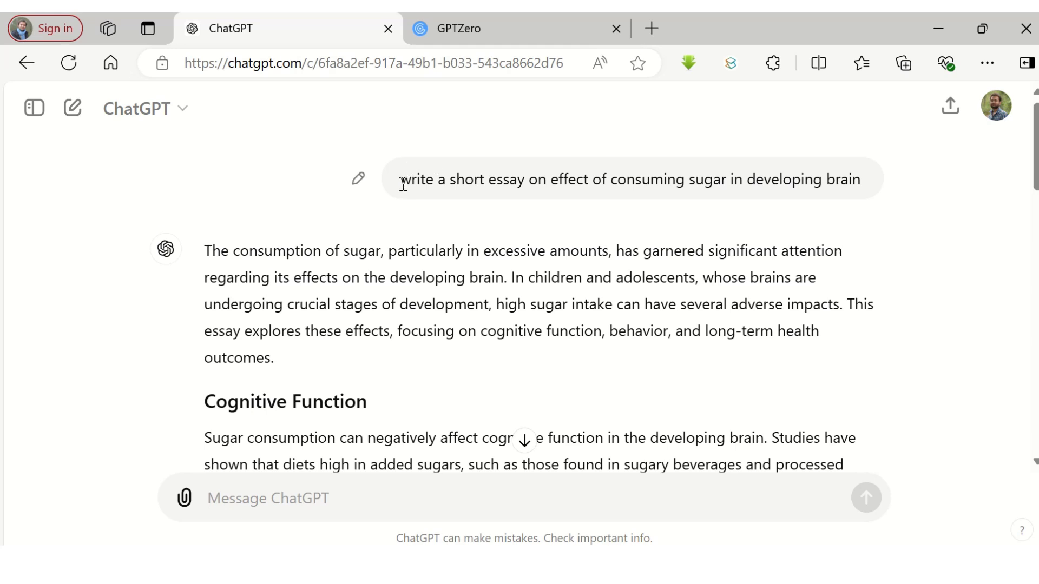
Step: Select part of the essay prompt in the ChatGPT chat about sugar and brain development
drag(401, 180, 688, 180)
drag(723, 221, 404, 186)
Step: Scroll to the essay's Conclusion and copy the full sugar-and-brain essay response
scroll(476, 331, down, 12)
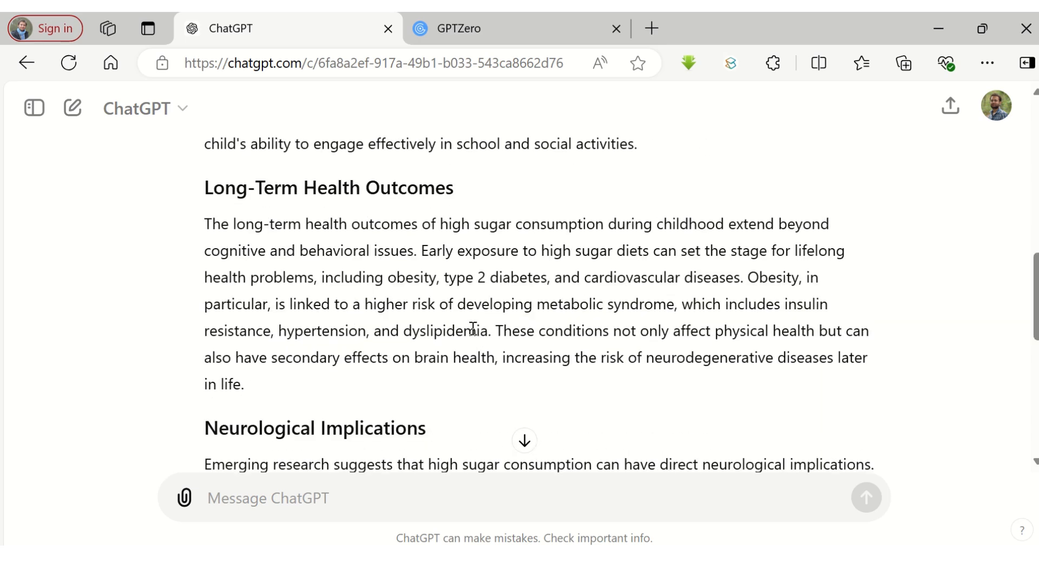
scroll(473, 329, down, 10)
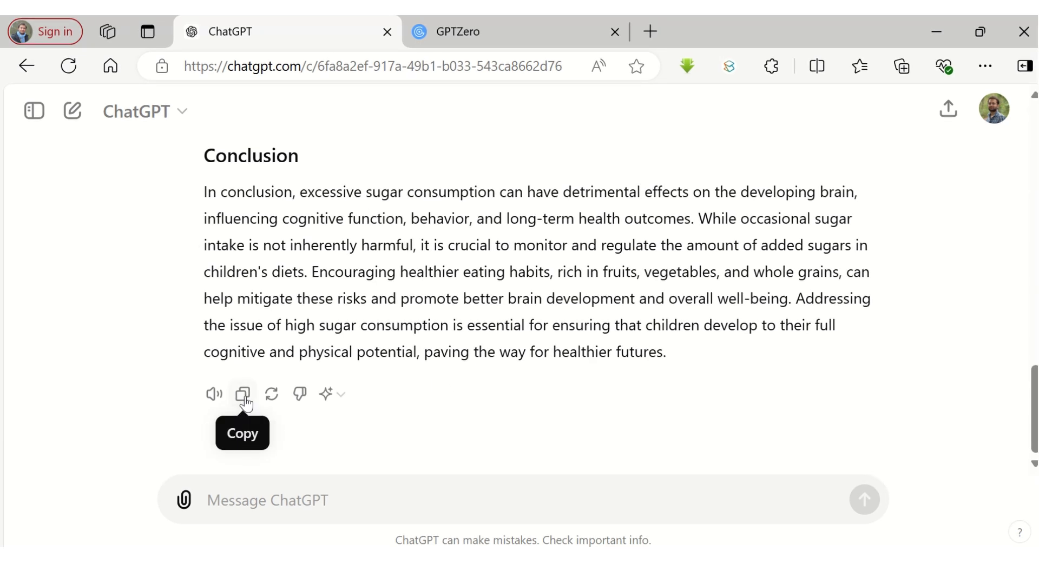
click(244, 399)
Step: Paste the copied sugar essay into the GPTZero text box
click(582, 40)
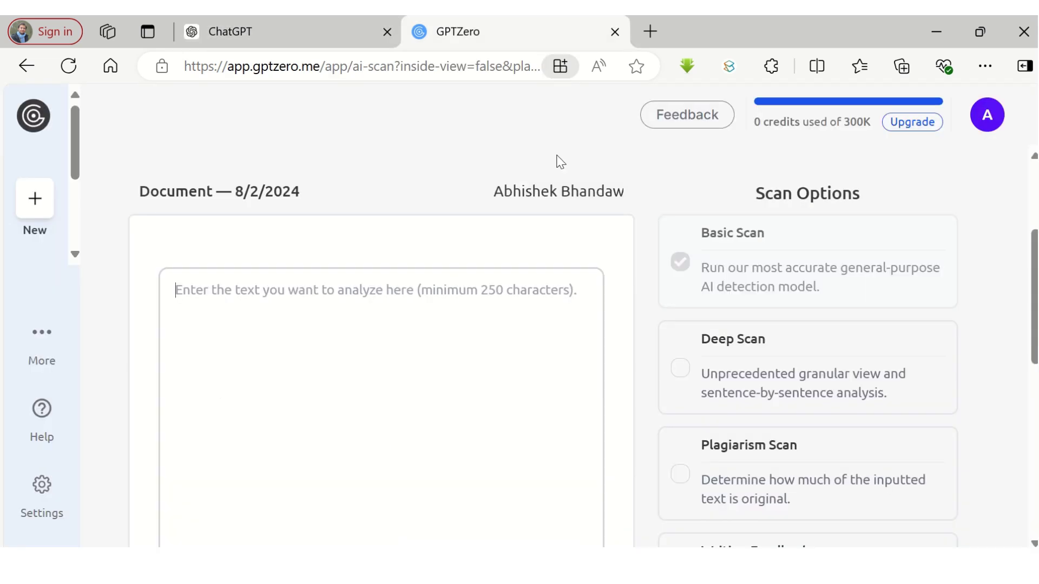
right_click(229, 307)
click(313, 382)
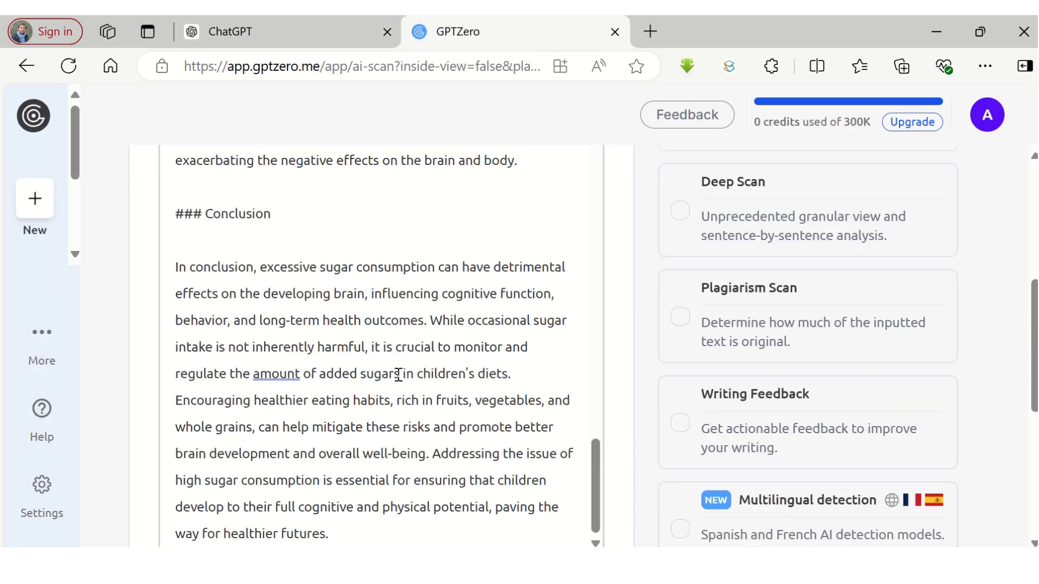
scroll(398, 374, up, 15)
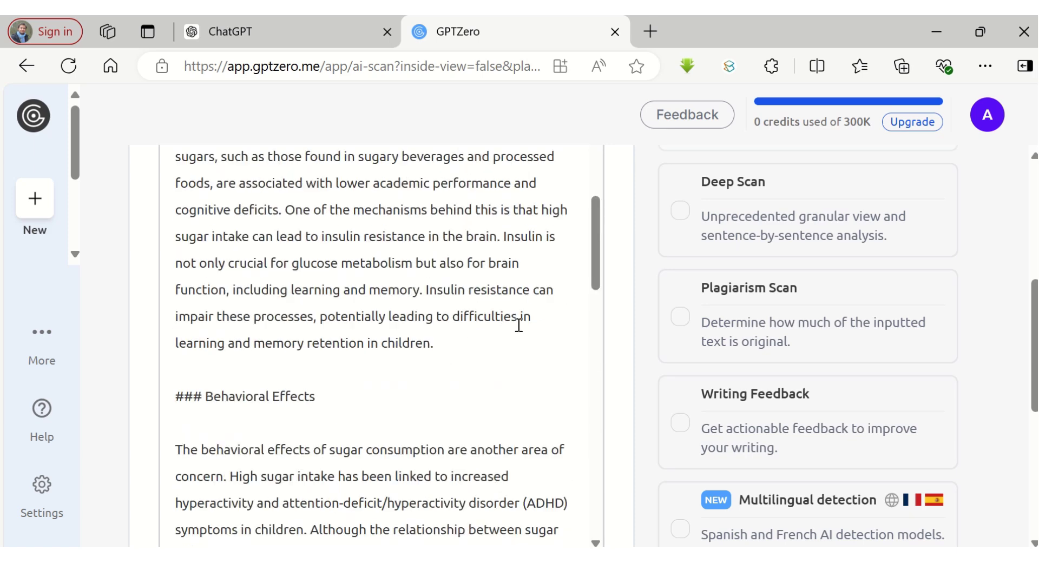
scroll(519, 325, up, 10)
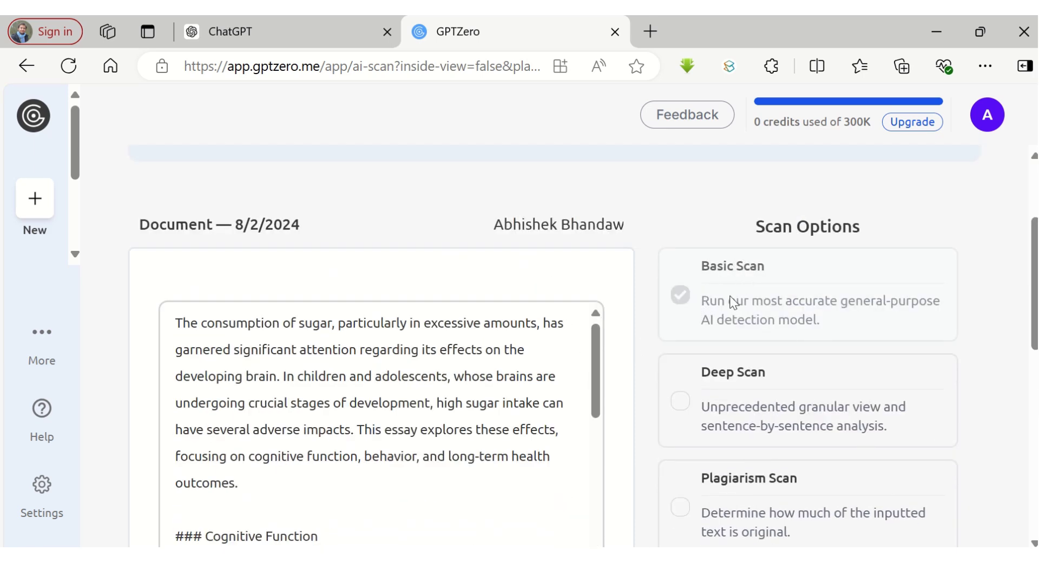
scroll(732, 302, down, 2)
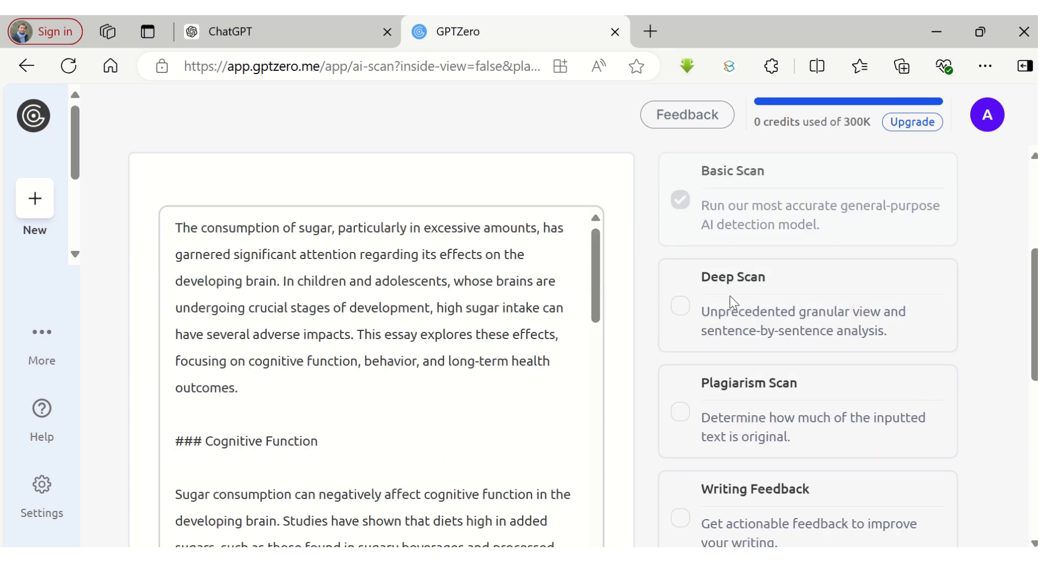
Step: Enable Deep Scan and Plagiarism Scan, then run the scan on the essay
click(681, 306)
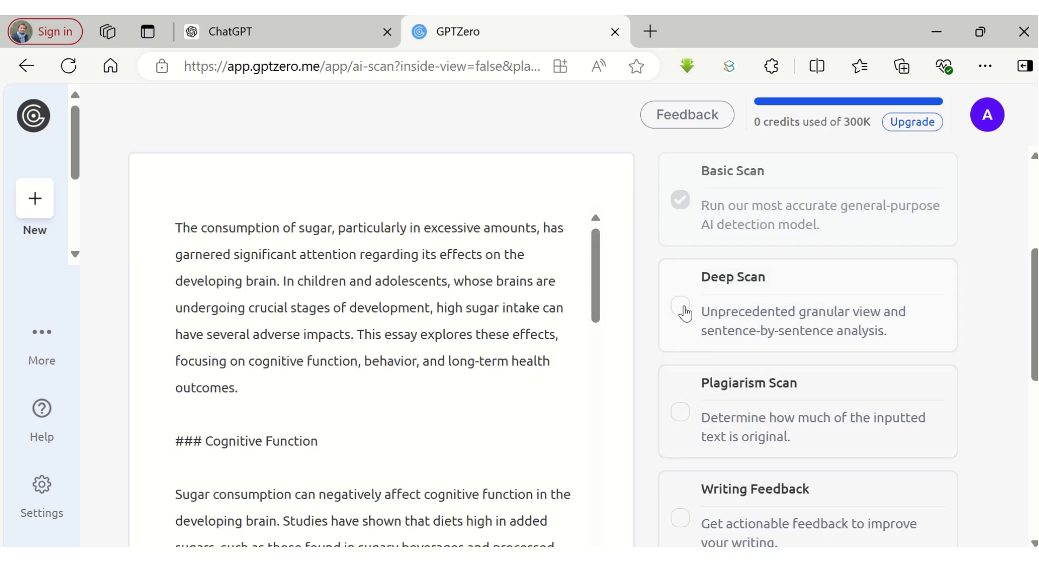
click(681, 414)
scroll(814, 392, up, 5)
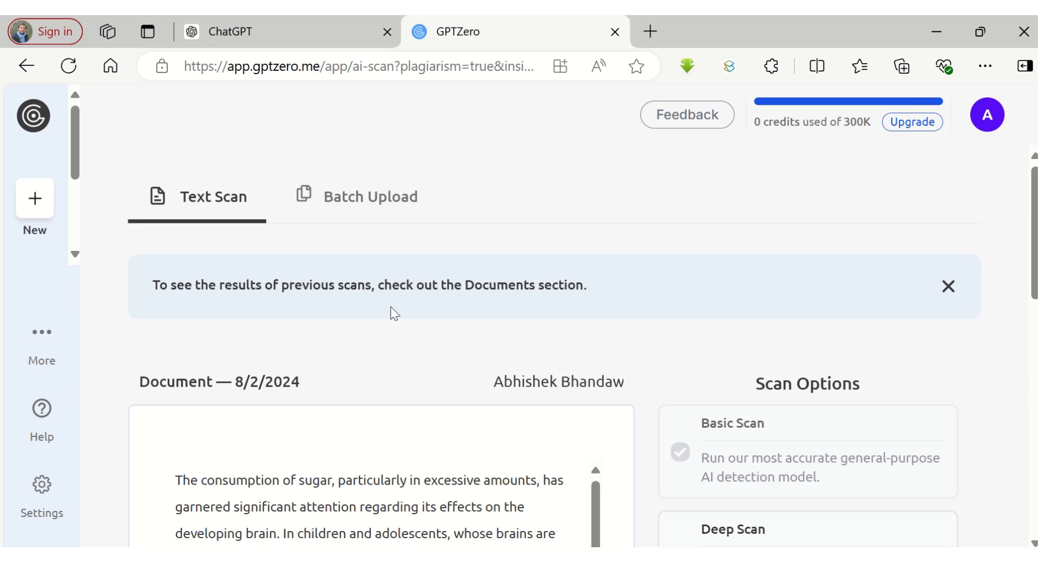
scroll(800, 215, down, 6)
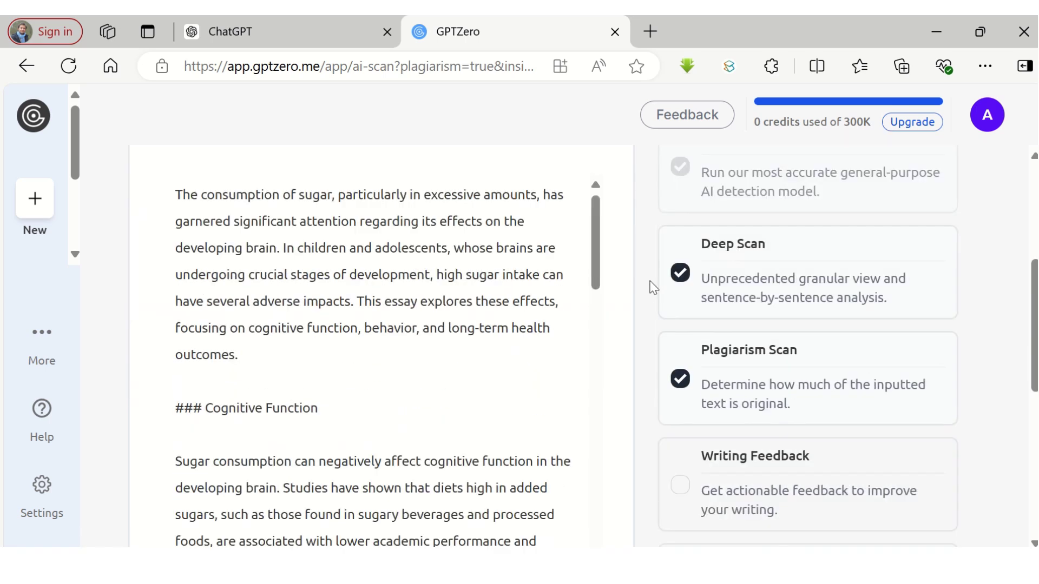
scroll(648, 297, down, 2)
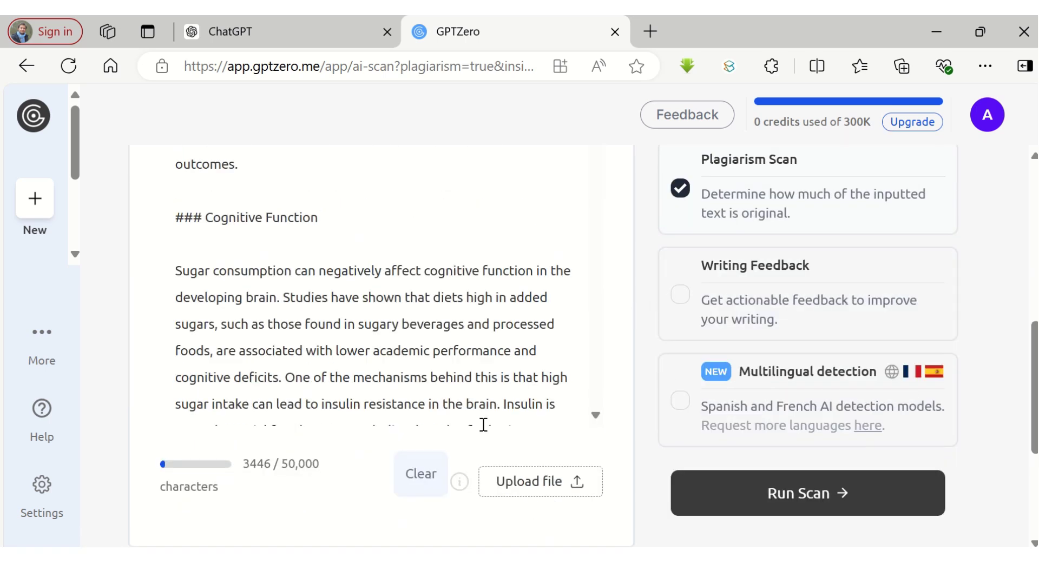
scroll(484, 425, down, 2)
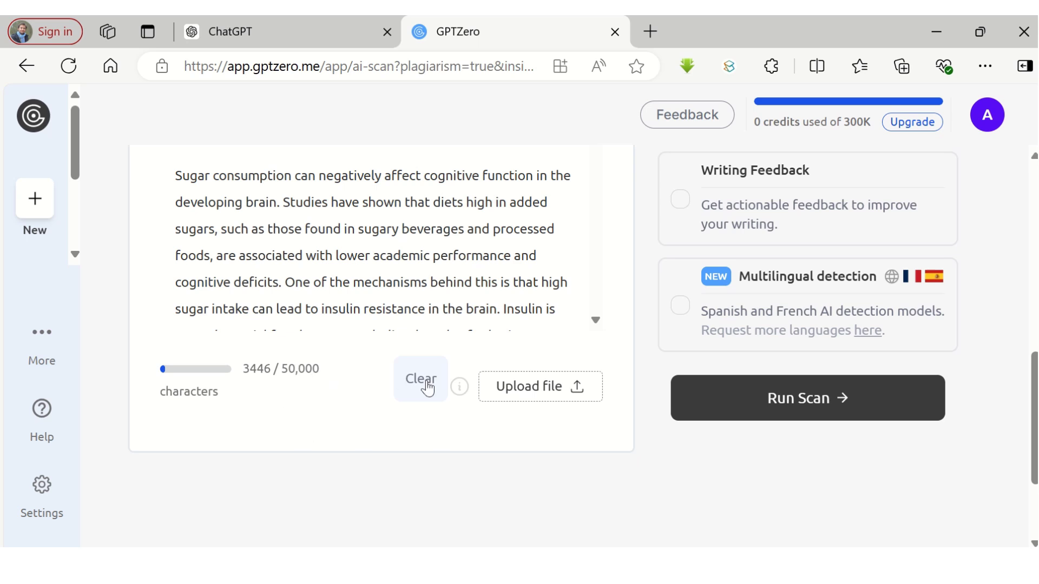
click(758, 407)
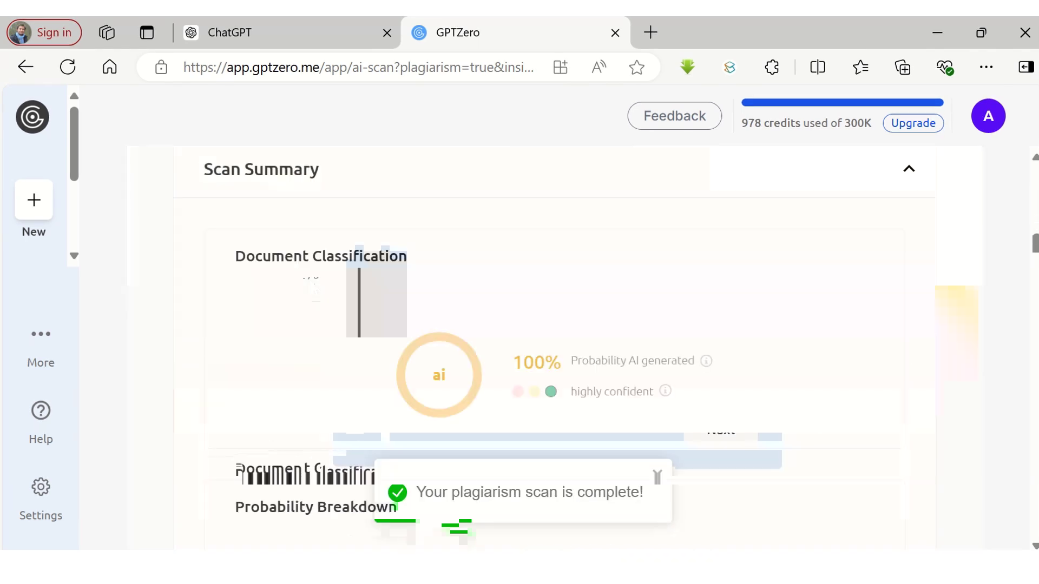
Step: Review the essay's 100% AI probability and 0% plagiarism results
scroll(535, 273, down, 2)
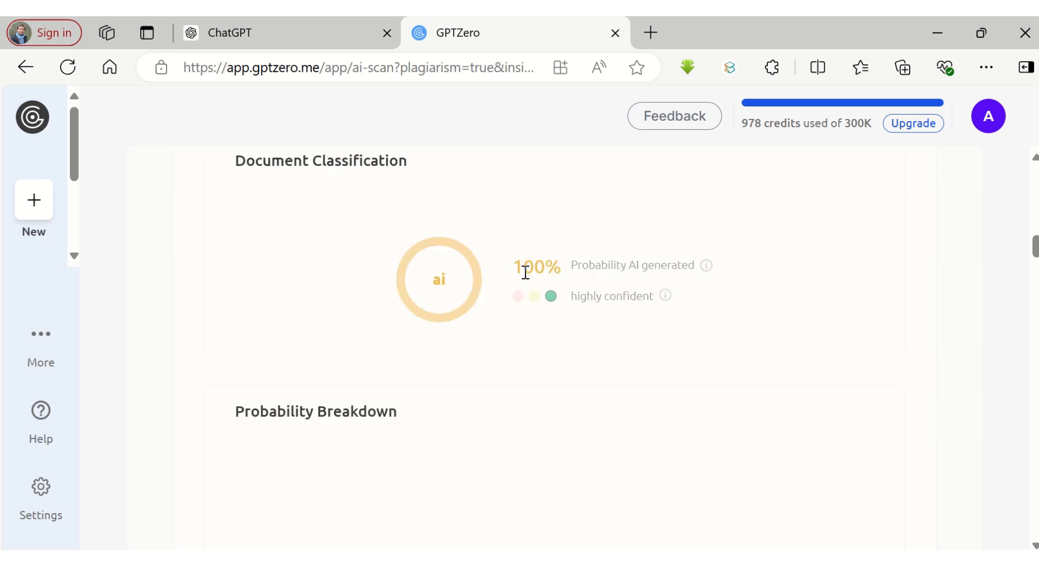
drag(510, 272, 672, 365)
click(451, 365)
scroll(452, 366, down, 5)
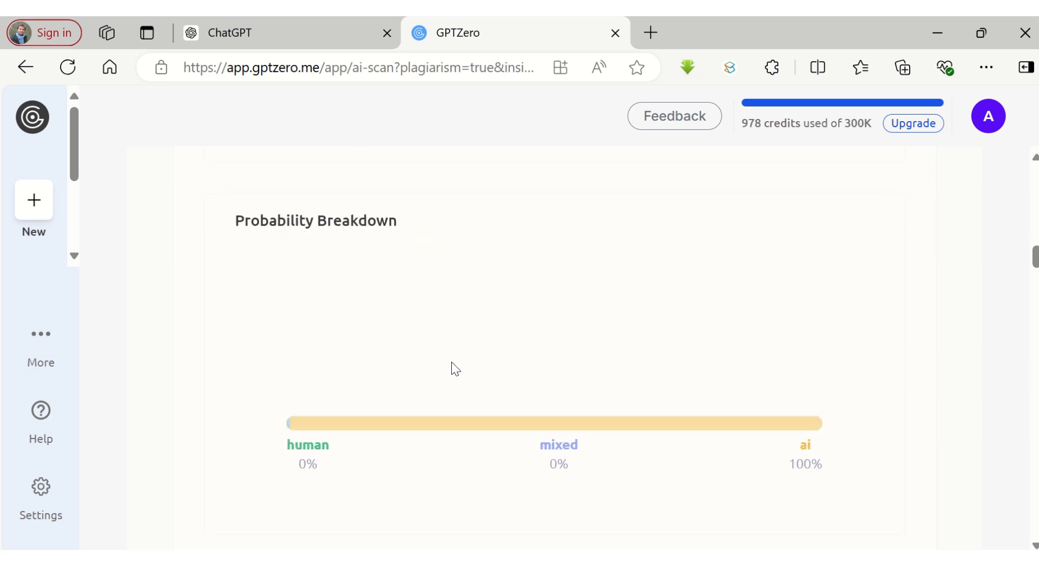
scroll(670, 334, down, 5)
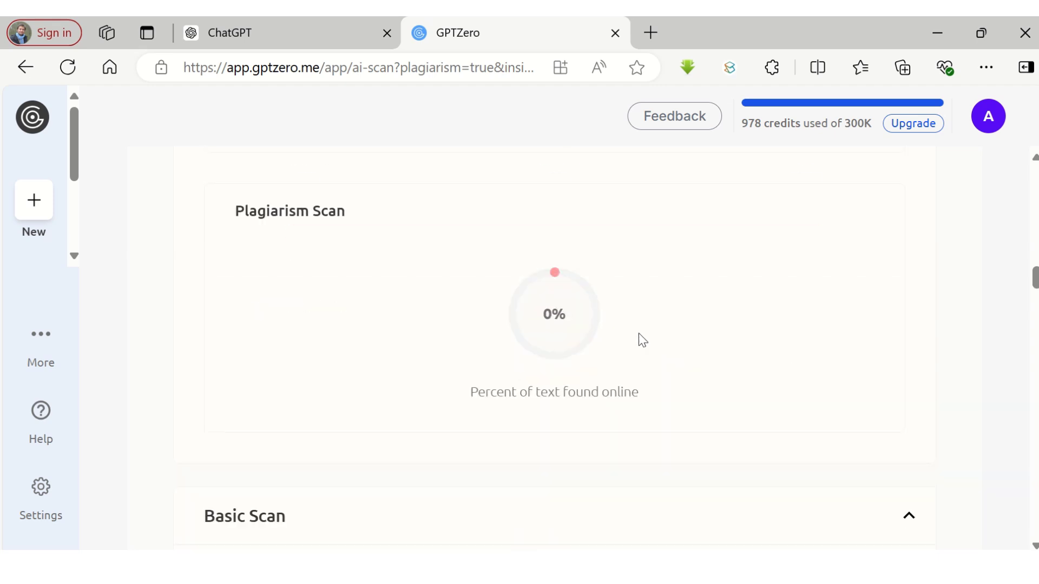
scroll(272, 220, down, 8)
scroll(429, 313, down, 5)
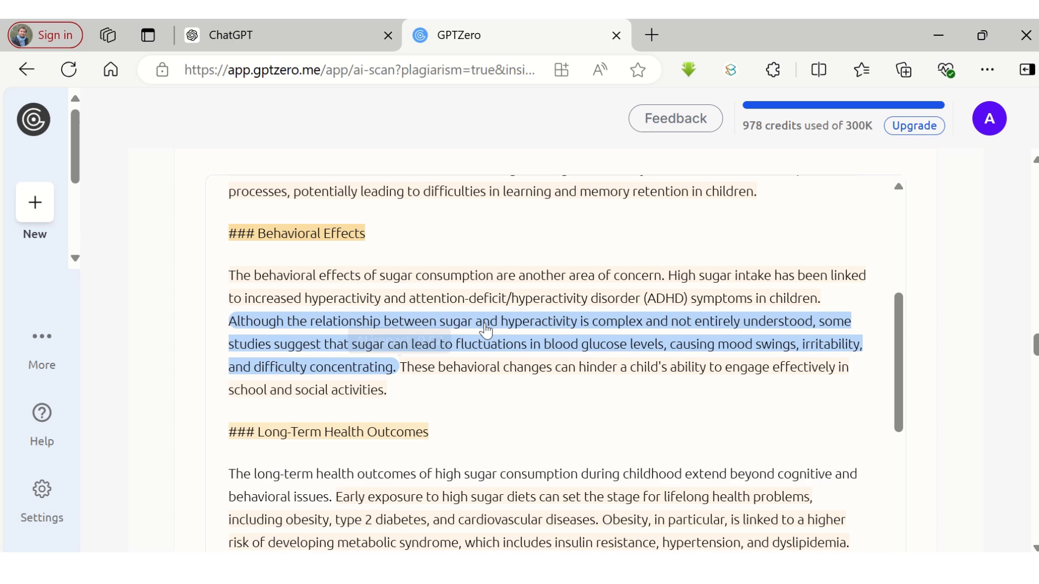
Step: Go over the Frontiers drought-stress passage, then go back to the GPTZero scan page
scroll(486, 332, up, 3)
scroll(448, 335, up, 6)
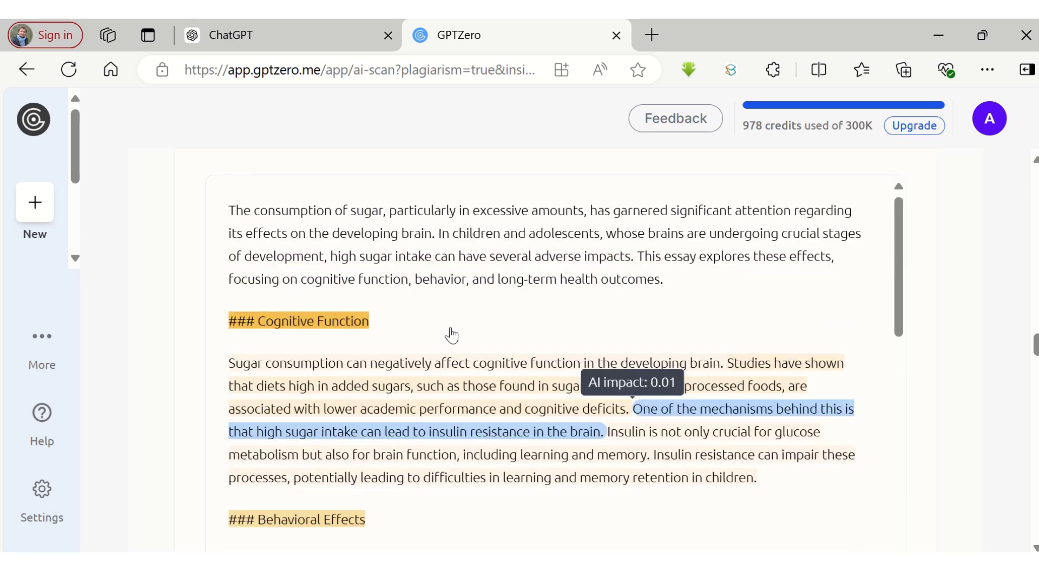
mouse_move(317, 390)
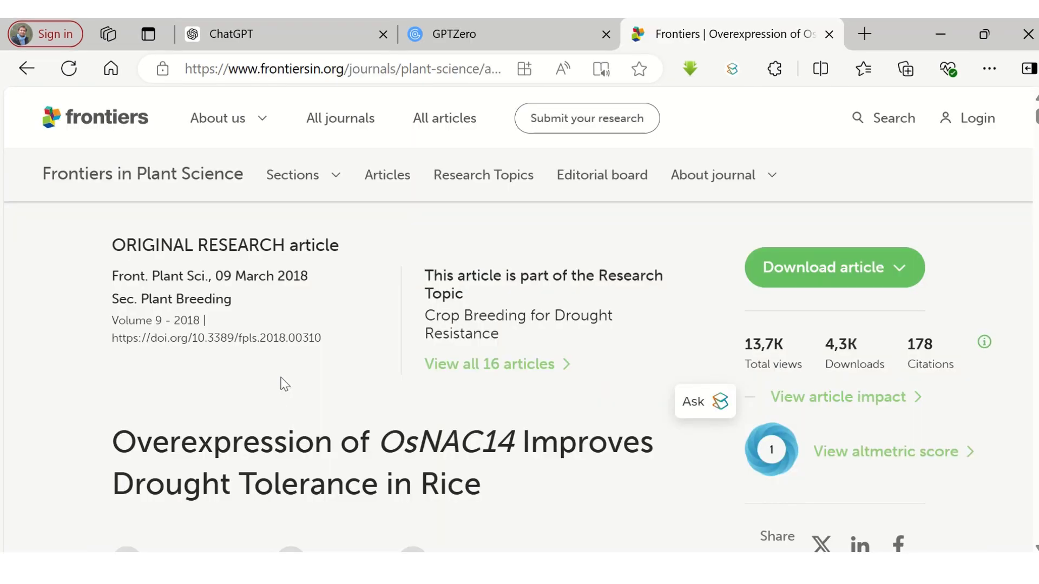
scroll(276, 373, down, 4)
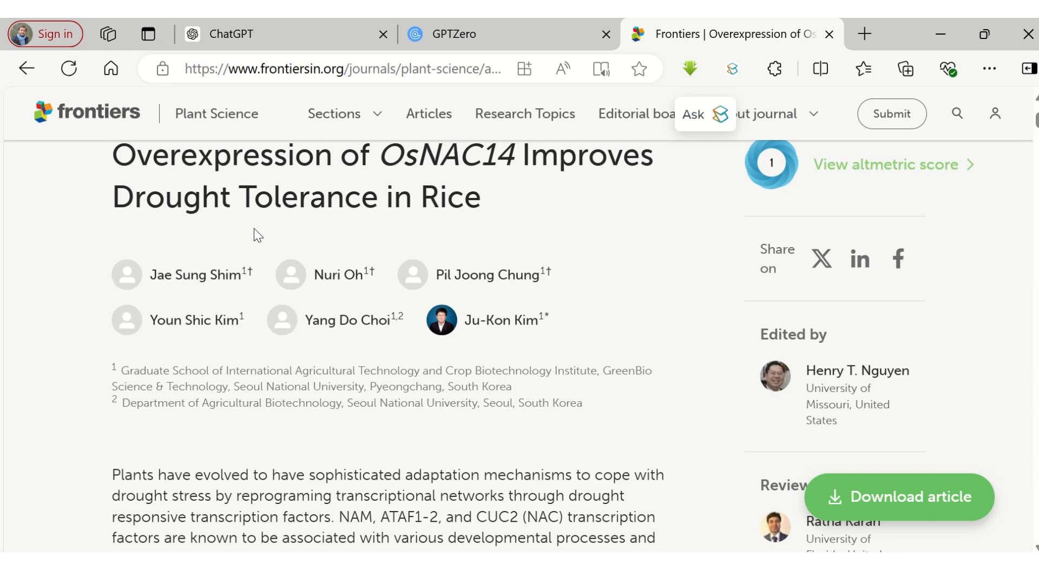
scroll(258, 236, down, 15)
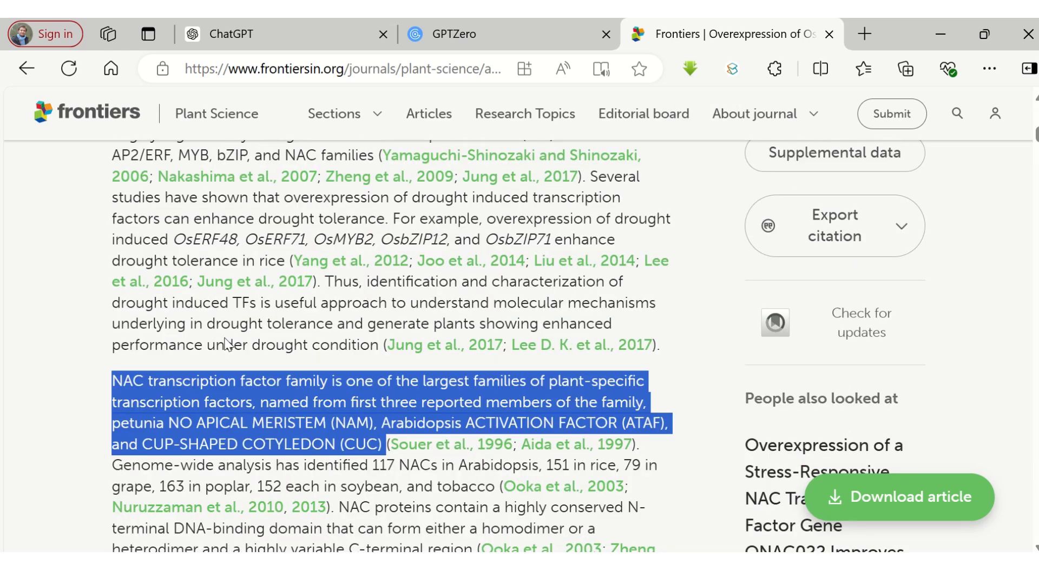
click(422, 35)
Step: Start a scan of the pasted drought-stress passage
scroll(352, 295, down, 7)
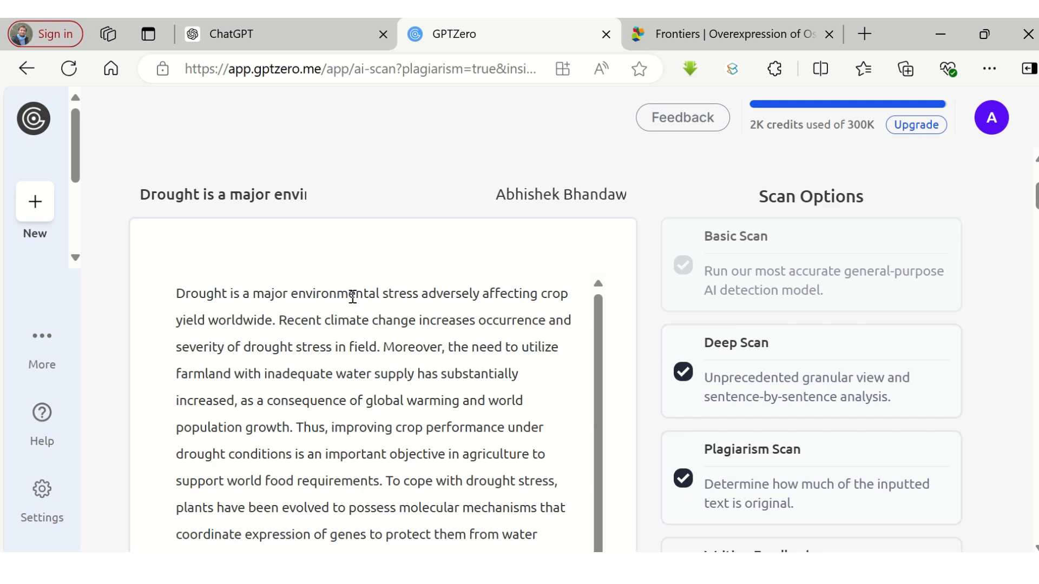
scroll(444, 294, down, 5)
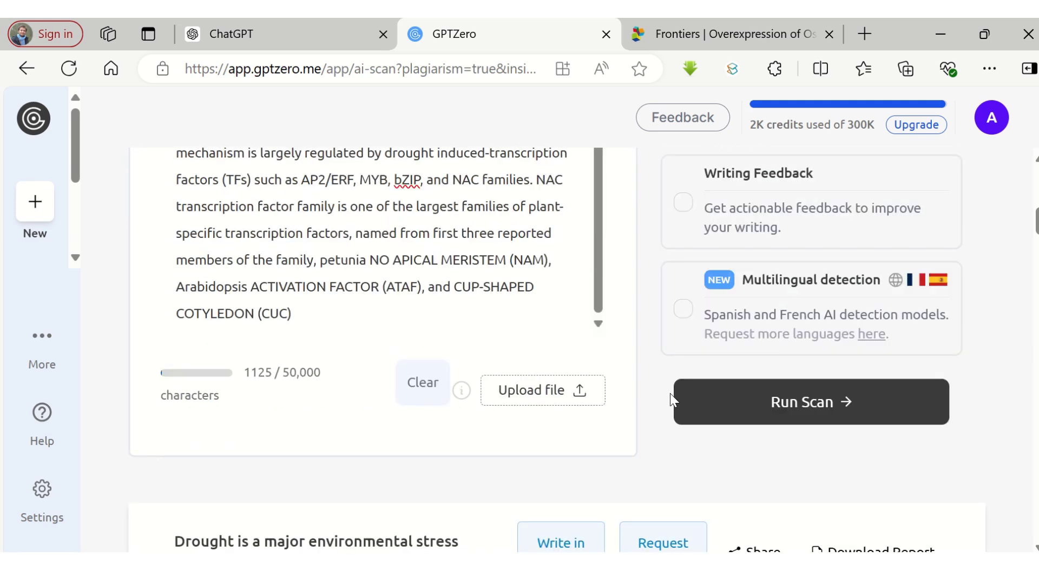
click(747, 416)
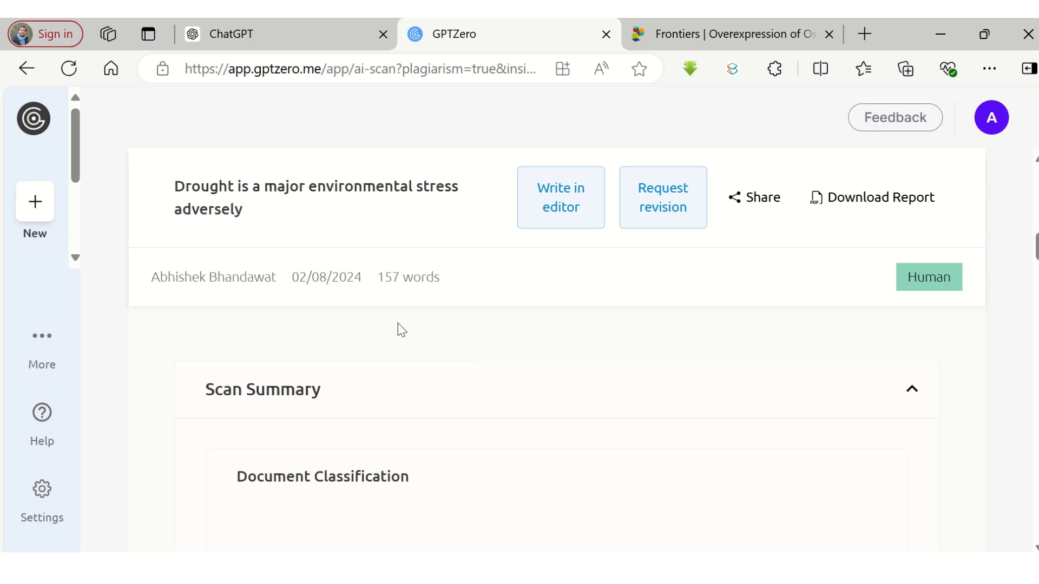
Step: Review the results: 1% AI probability, rated human, with 100% found online
scroll(667, 246, down, 3)
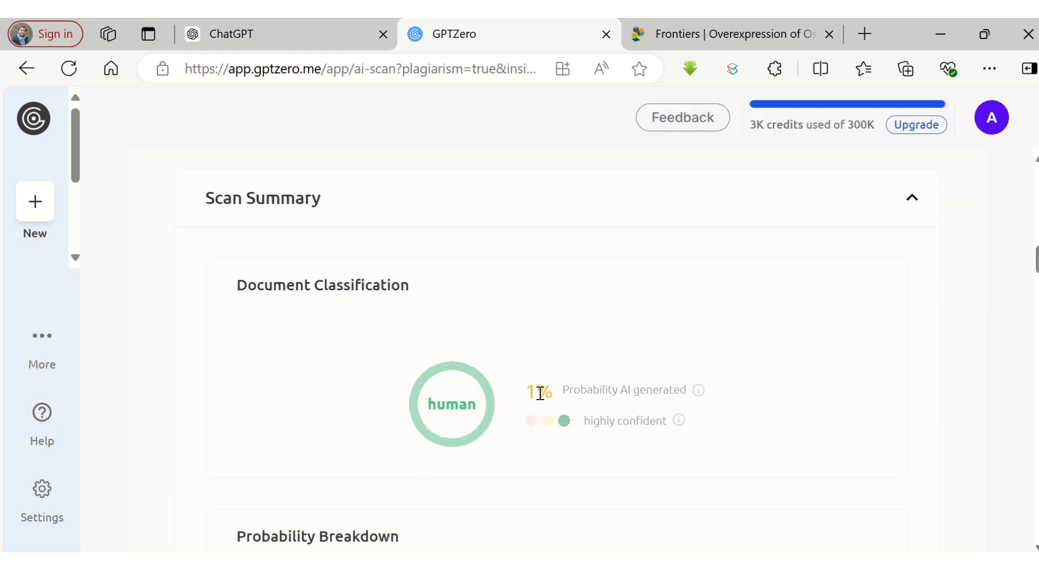
scroll(594, 392, down, 3)
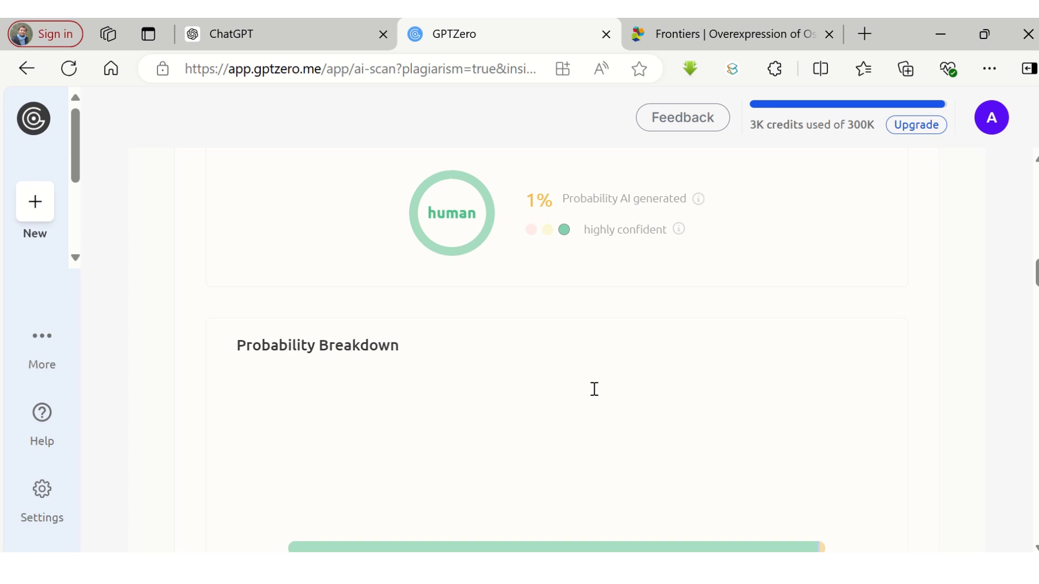
scroll(568, 358, down, 3)
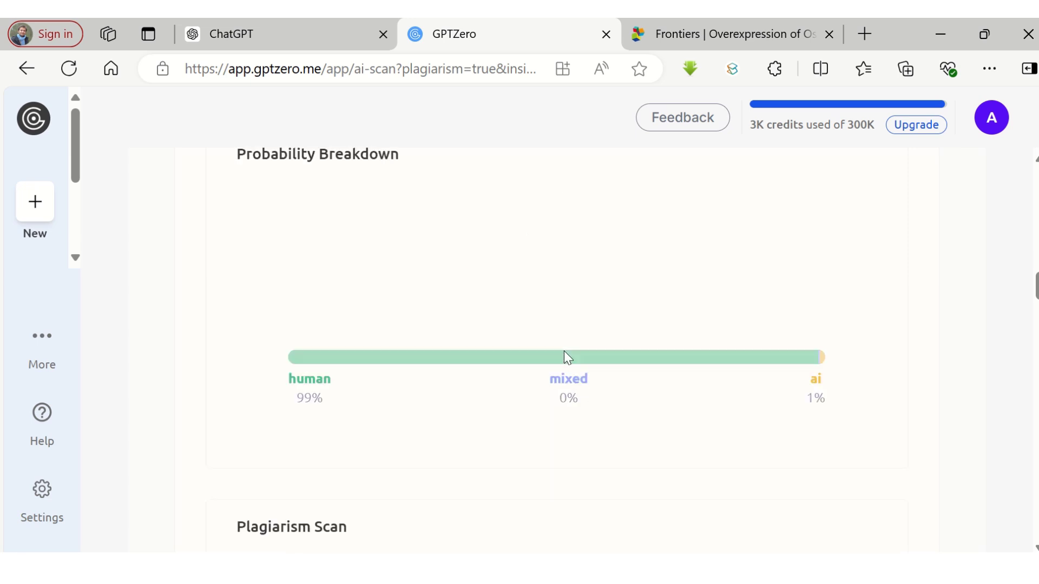
scroll(603, 348, down, 5)
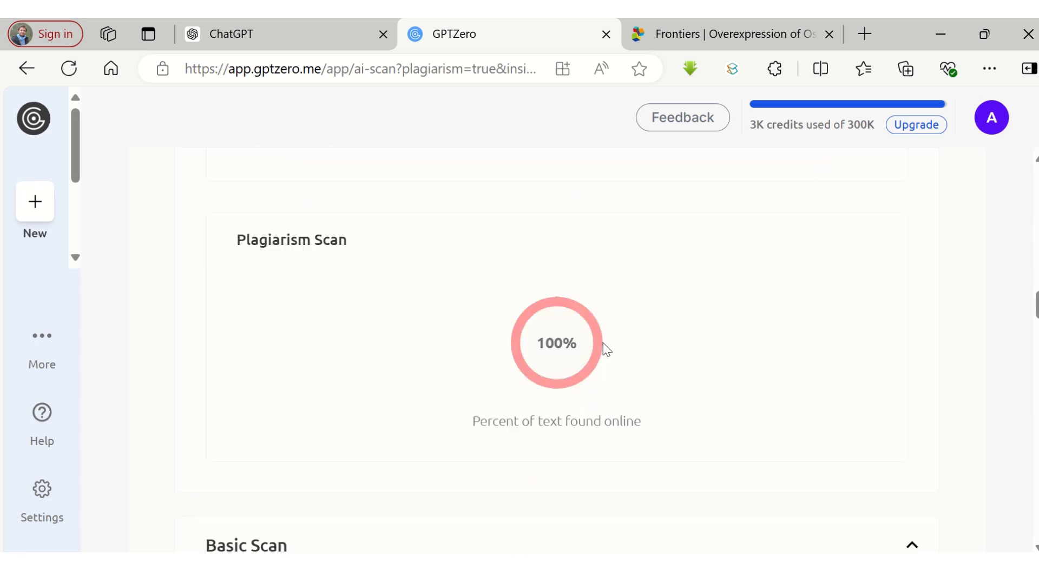
scroll(550, 344, down, 3)
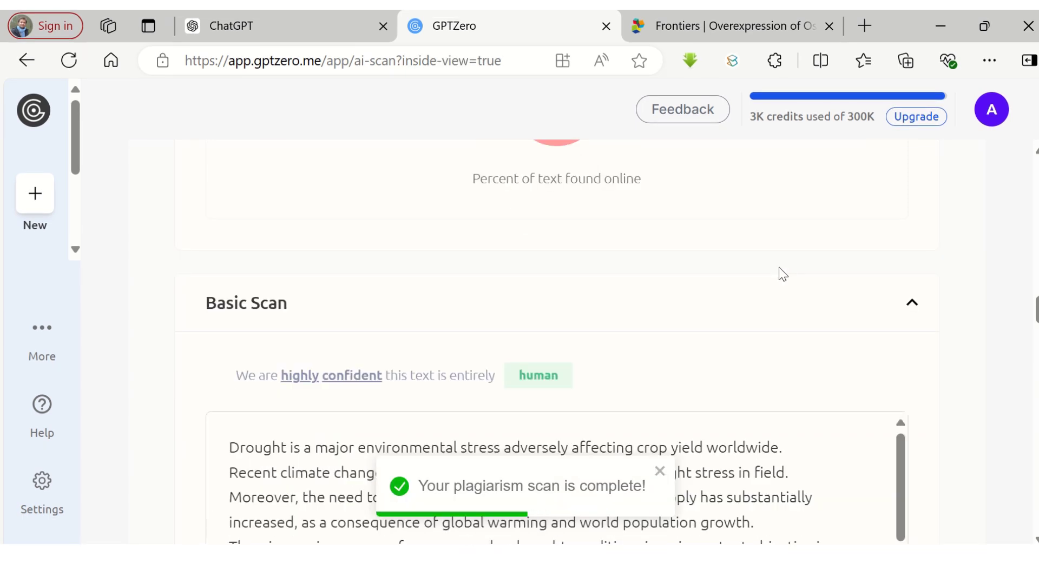
Step: Look through the Deep Scan and the 5 plagiarism source matches for the passage
scroll(768, 291, down, 2)
scroll(761, 288, down, 9)
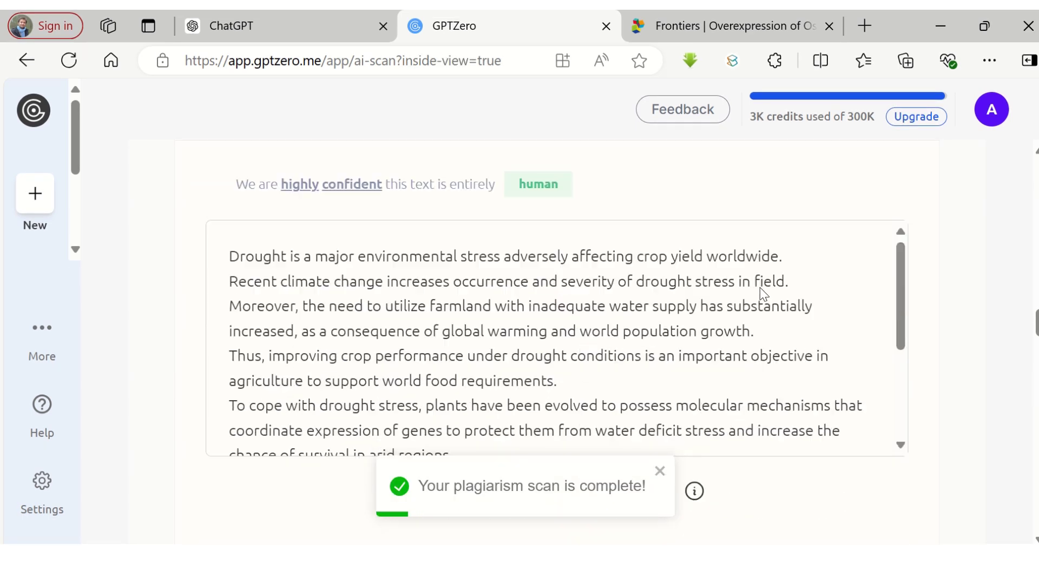
scroll(749, 324, down, 15)
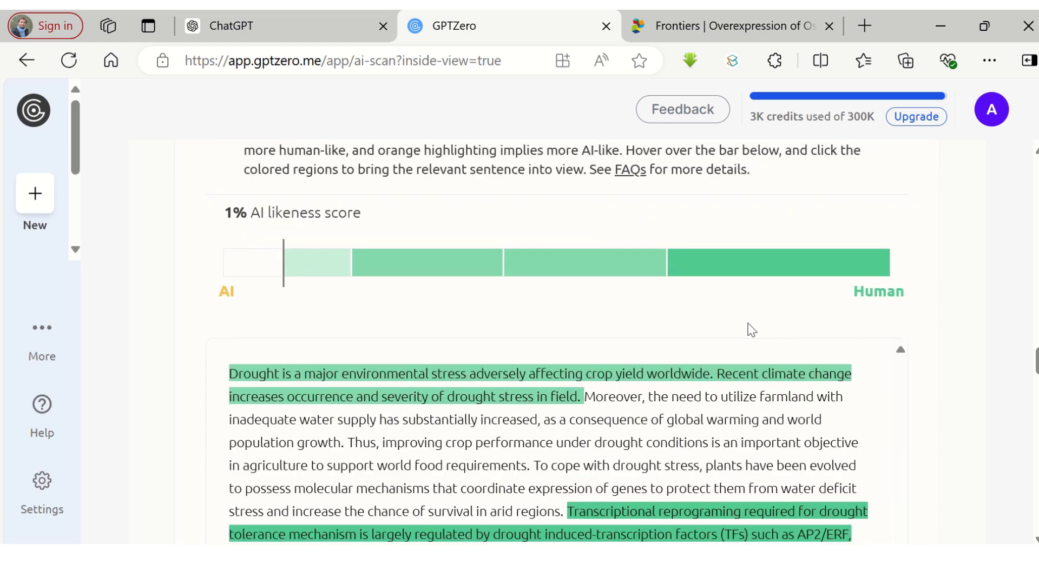
scroll(750, 330, down, 10)
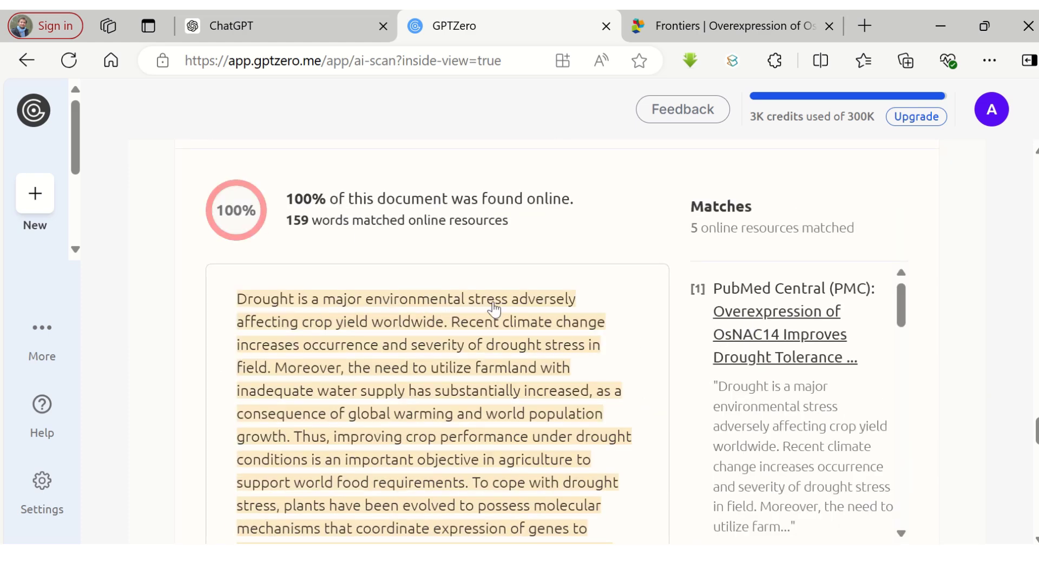
scroll(493, 309, down, 2)
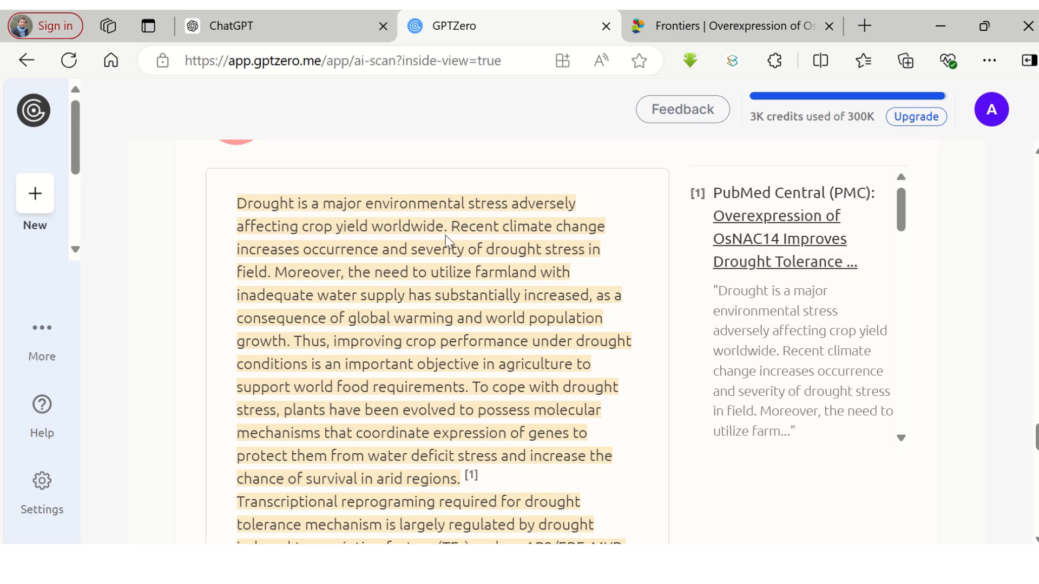
scroll(472, 316, down, 5)
scroll(416, 347, up, 9)
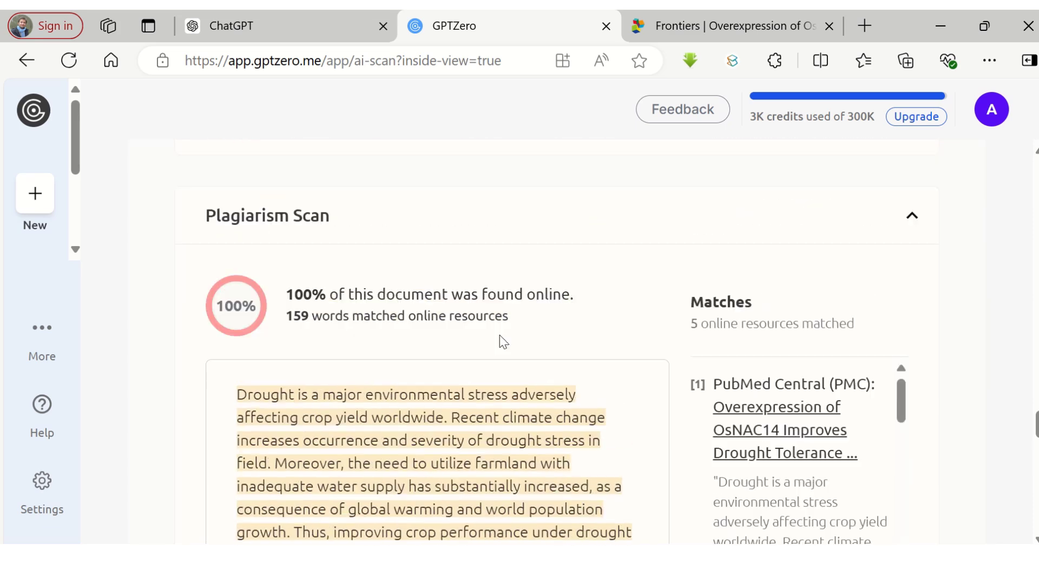
scroll(801, 427, down, 2)
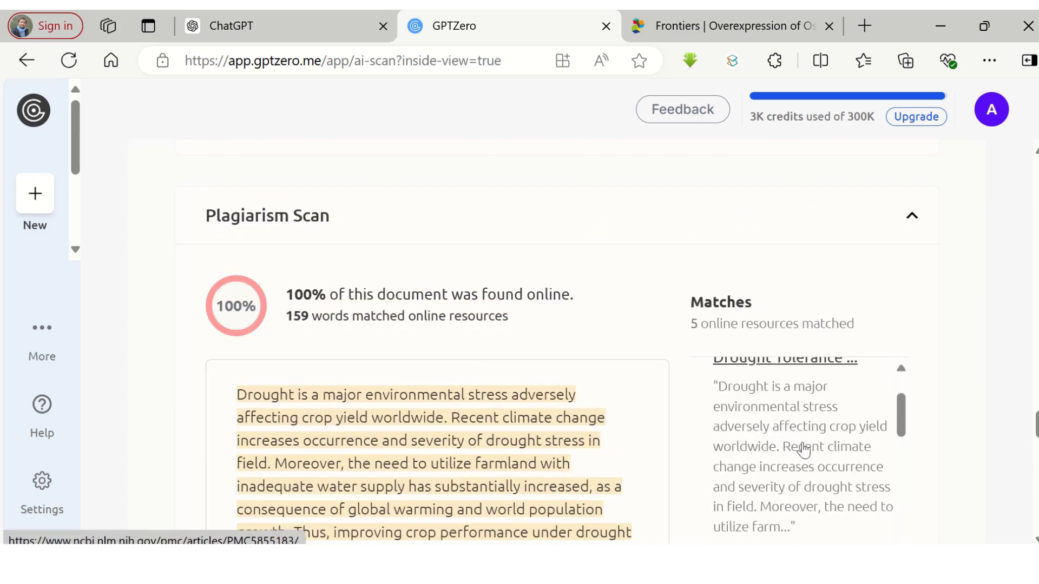
scroll(795, 411, up, 2)
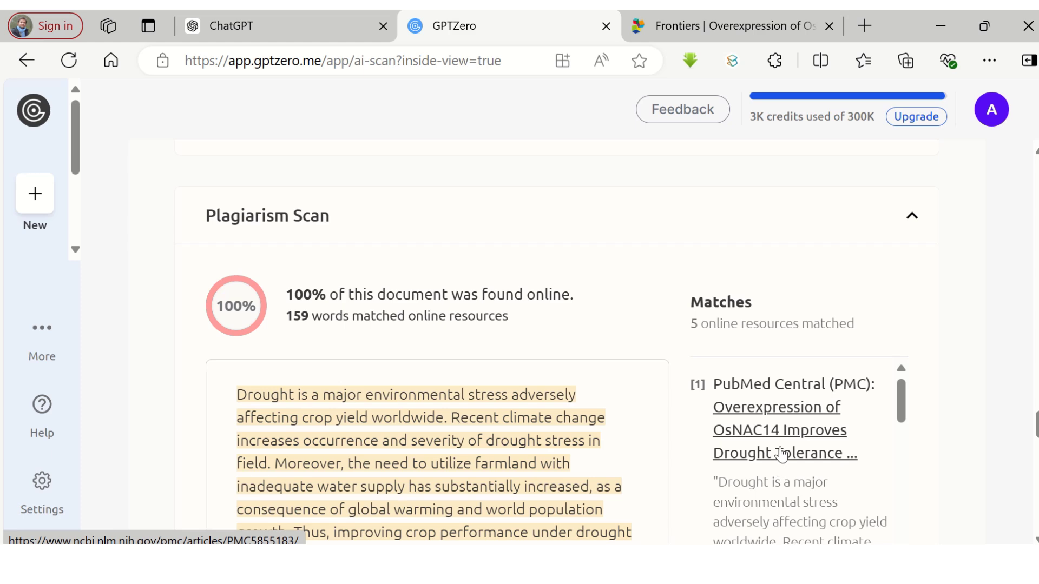
Step: View the matched Frontiers article on OsNAC14 drought tolerance in rice
click(744, 24)
scroll(487, 355, up, 10)
scroll(479, 360, up, 3)
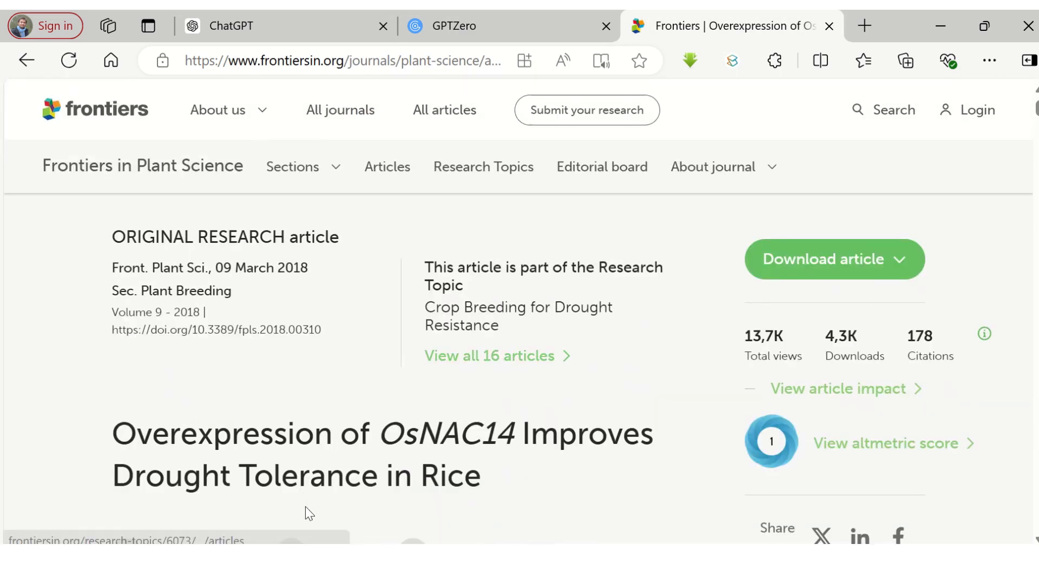
Step: Go back to the GPTZero scan results and scroll to Writing Feedback
click(514, 37)
scroll(640, 368, down, 7)
scroll(204, 448, down, 10)
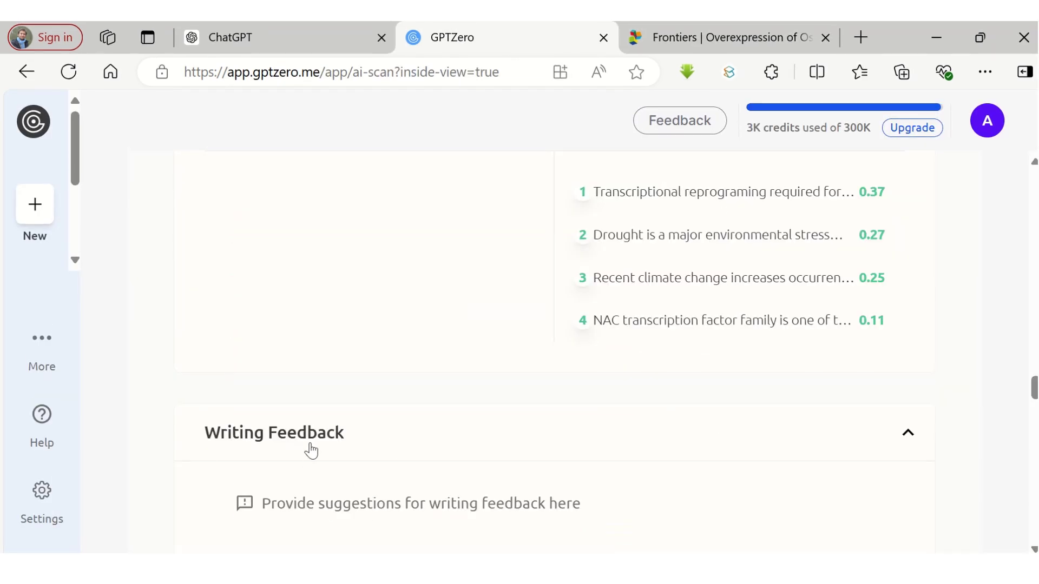
scroll(399, 431, down, 5)
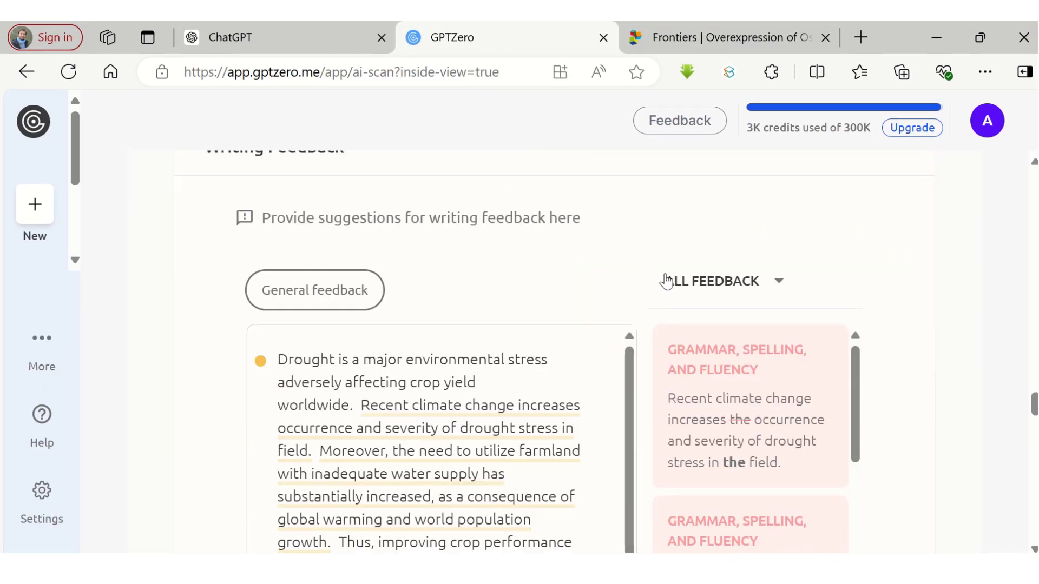
Step: Check the feedback categories, keep All Feedback, and open the New options
click(734, 292)
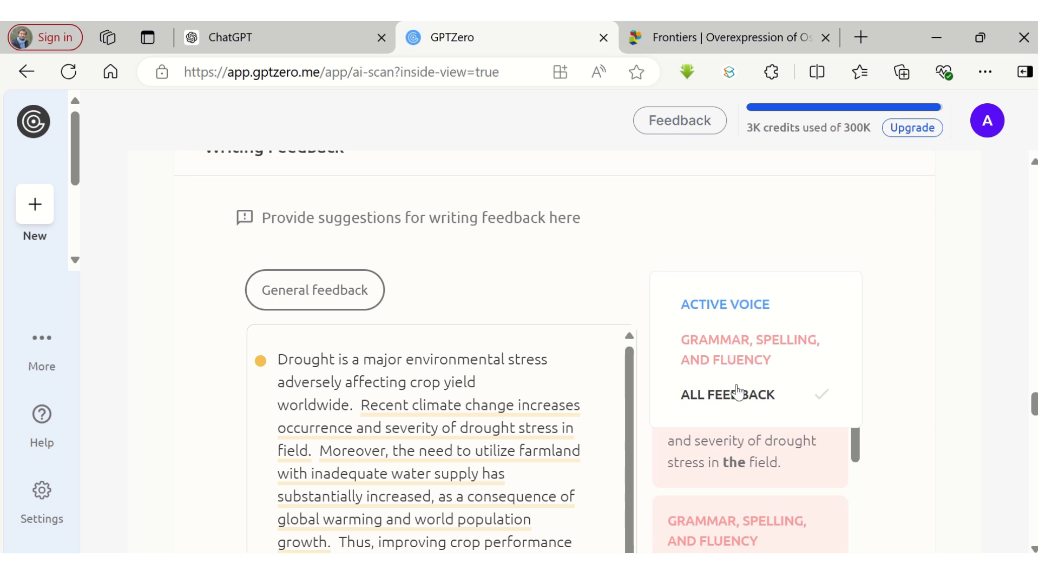
click(909, 322)
scroll(568, 326, down, 2)
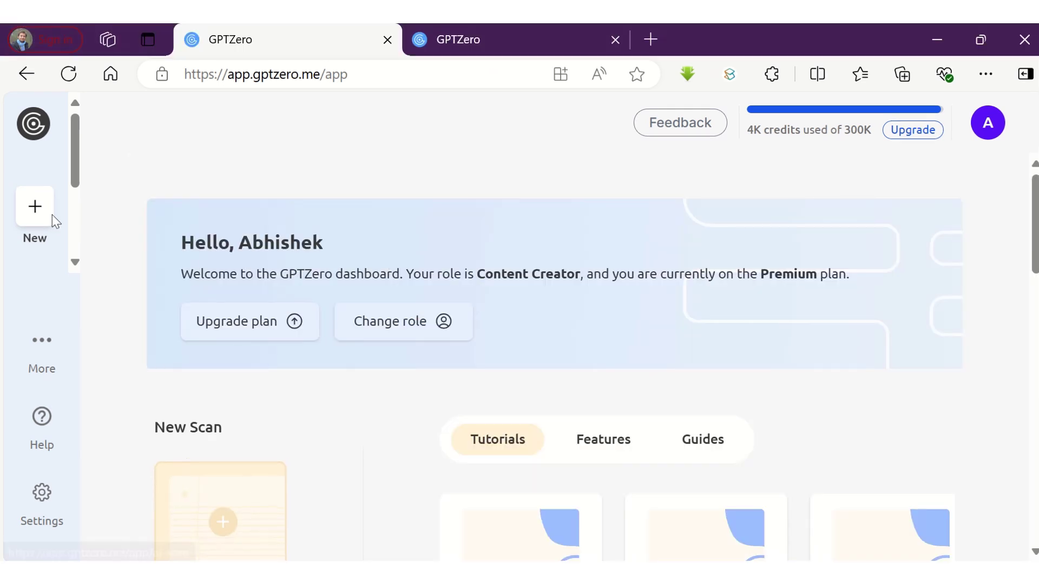
click(53, 216)
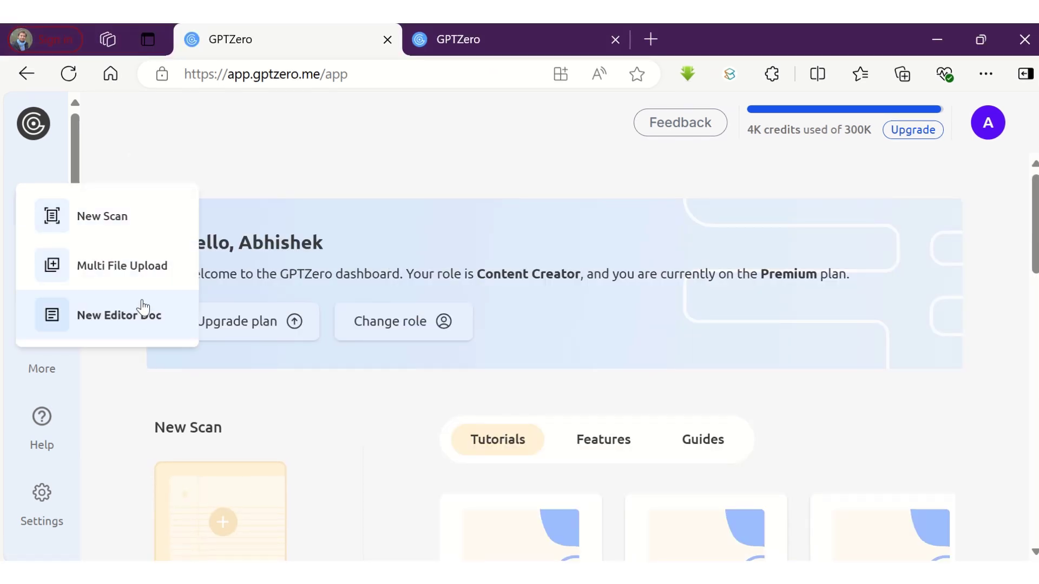
Step: Create a new blank editor document with Advanced Sentence Scan turned on
click(526, 51)
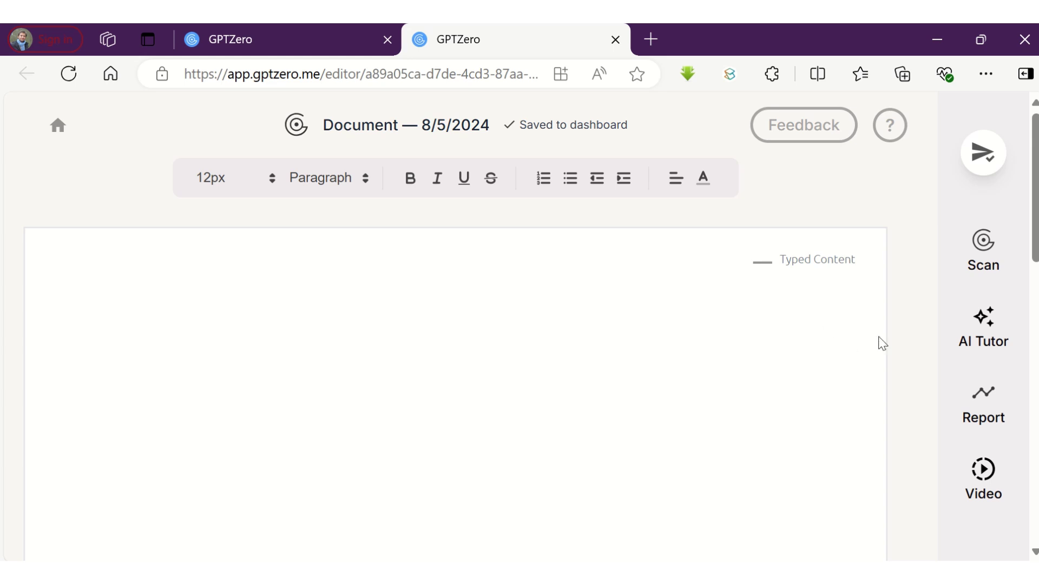
click(970, 271)
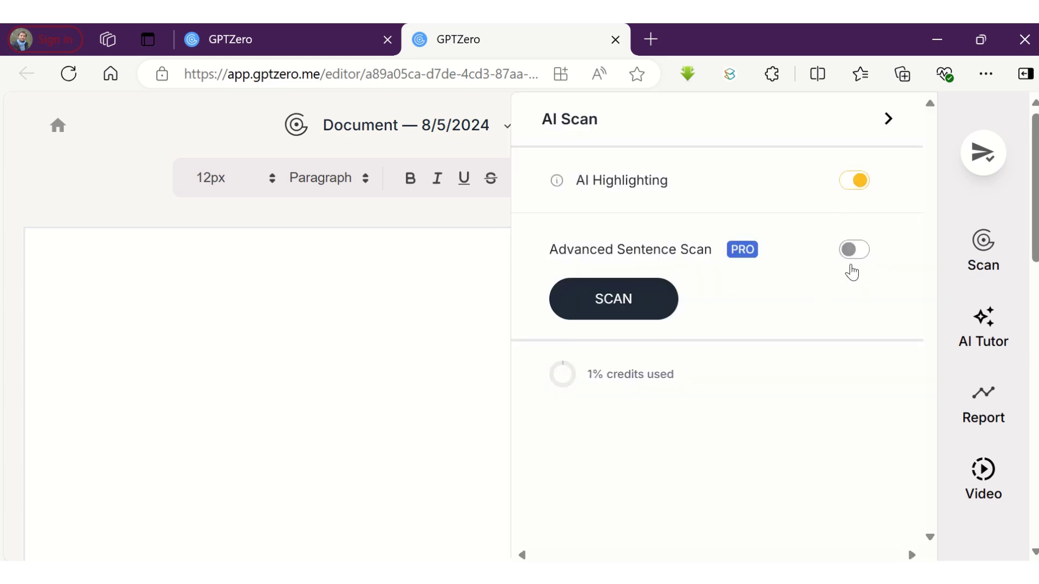
click(857, 251)
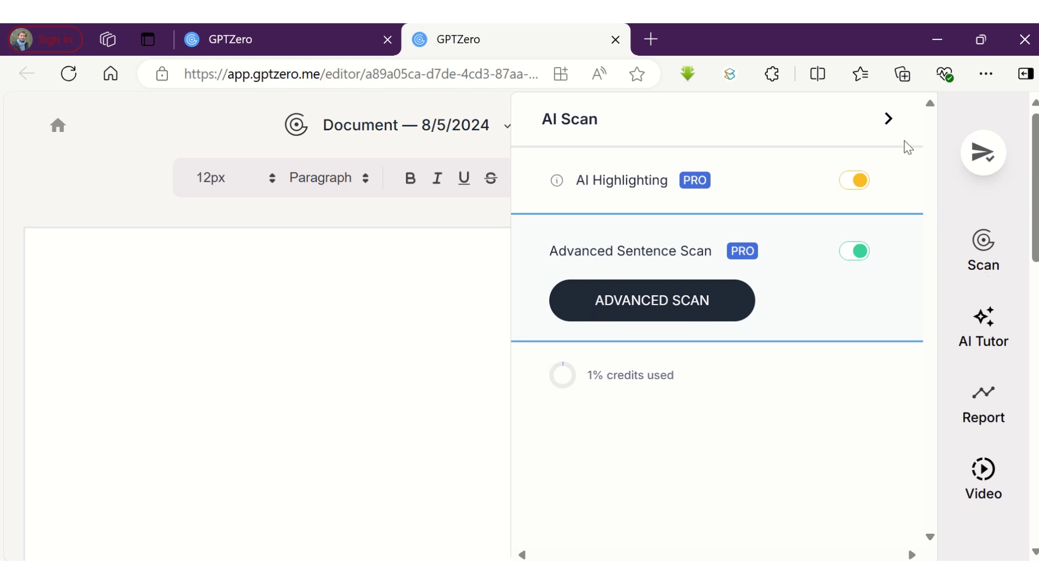
click(889, 120)
Step: Show AI Writing Feedback and browse its suggested questions
click(974, 335)
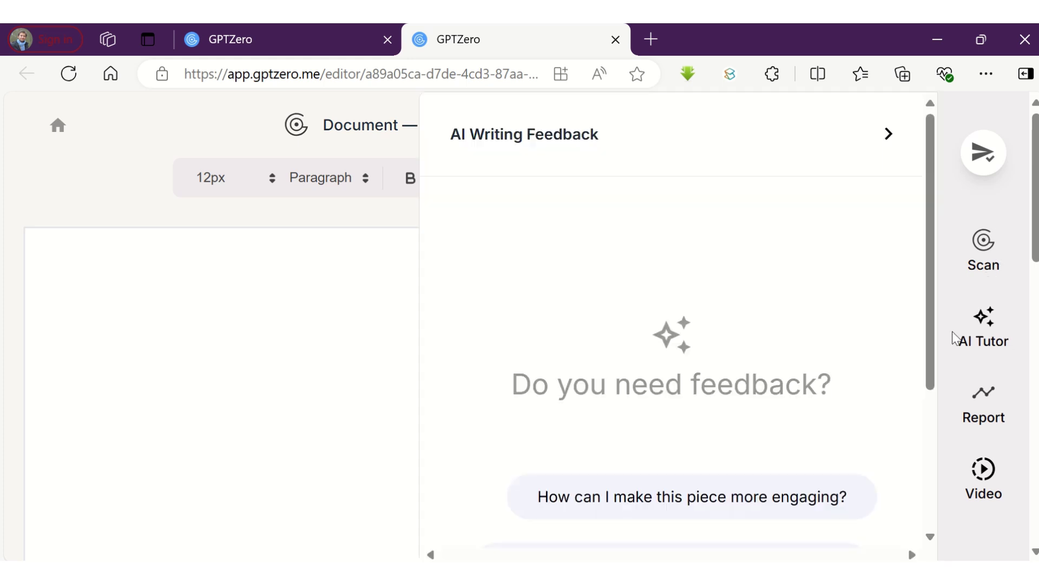
scroll(863, 388, down, 3)
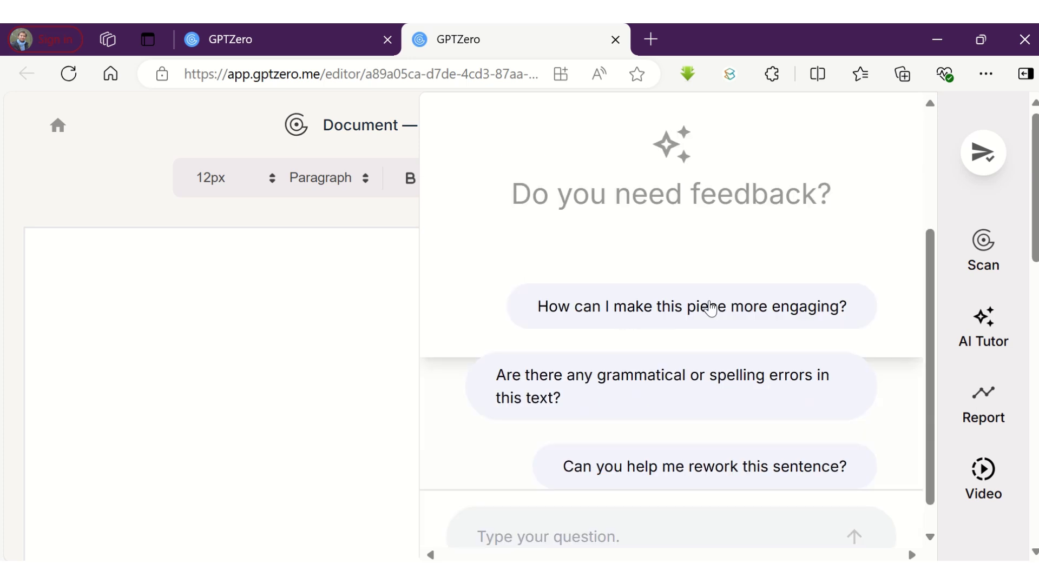
scroll(761, 378, down, 1)
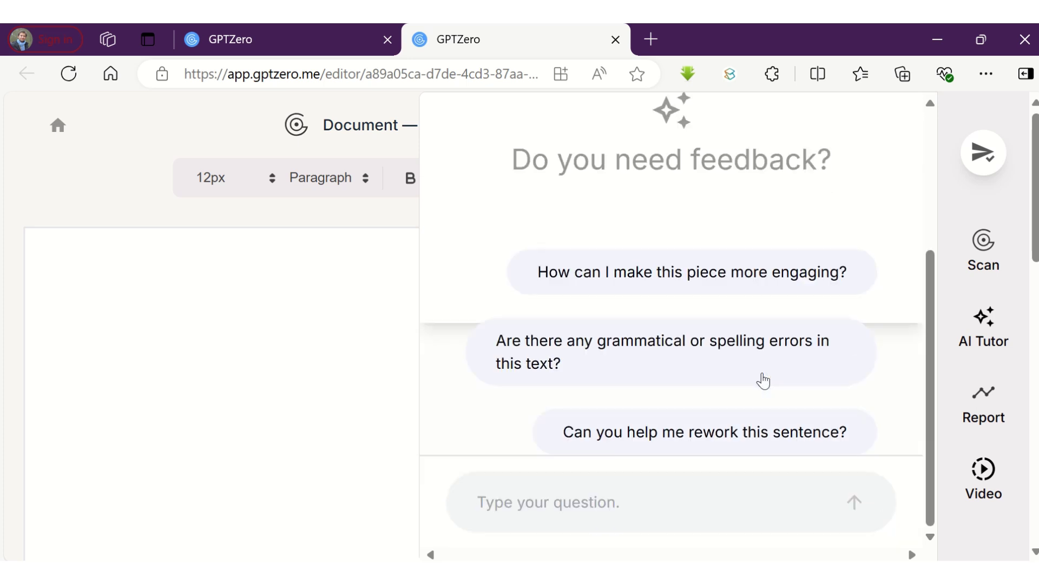
scroll(792, 433, down, 2)
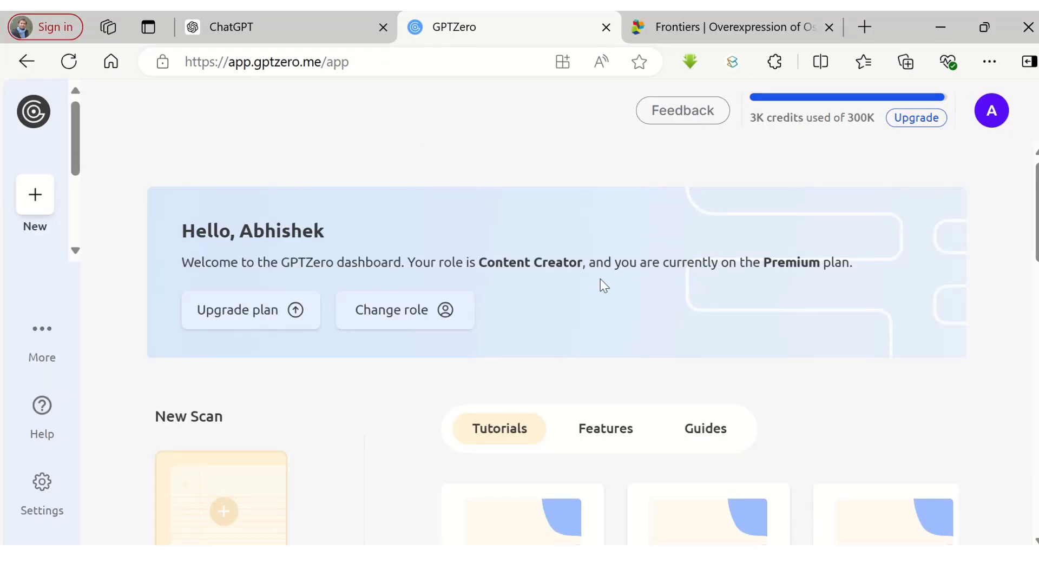
Step: Browse the GPTZero dashboard's Tutorials, Recent scans (Human, 99%) and Integrations sections
scroll(598, 285, down, 2)
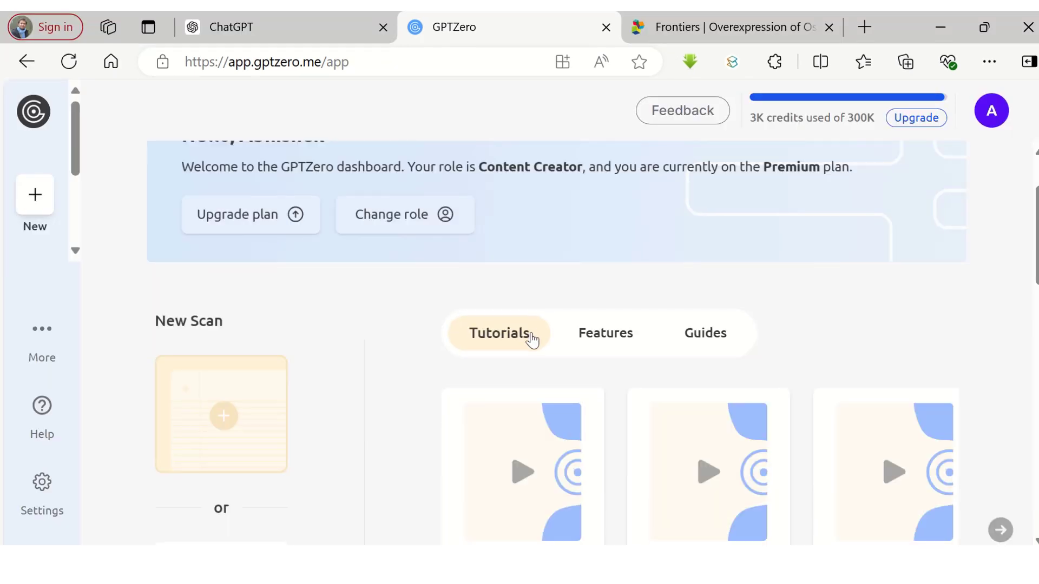
scroll(536, 325, down, 2)
scroll(681, 249, down, 4)
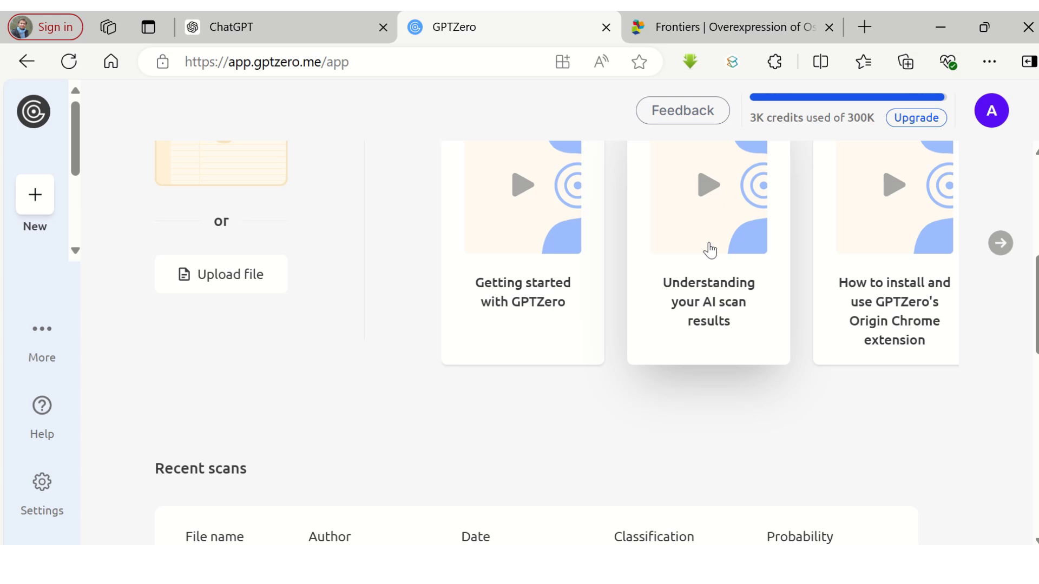
scroll(709, 249, down, 7)
scroll(515, 249, down, 3)
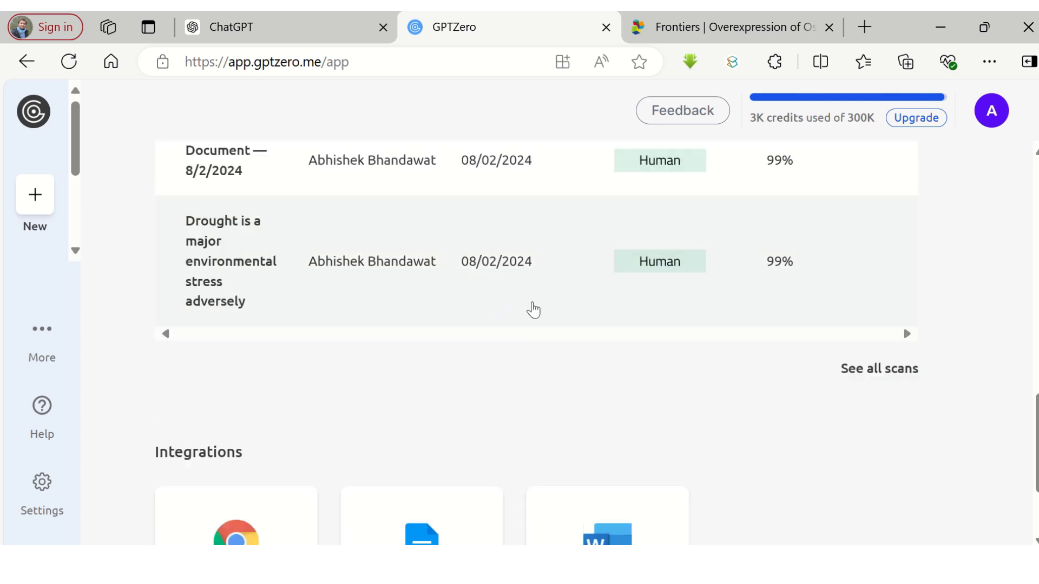
scroll(435, 244, down, 3)
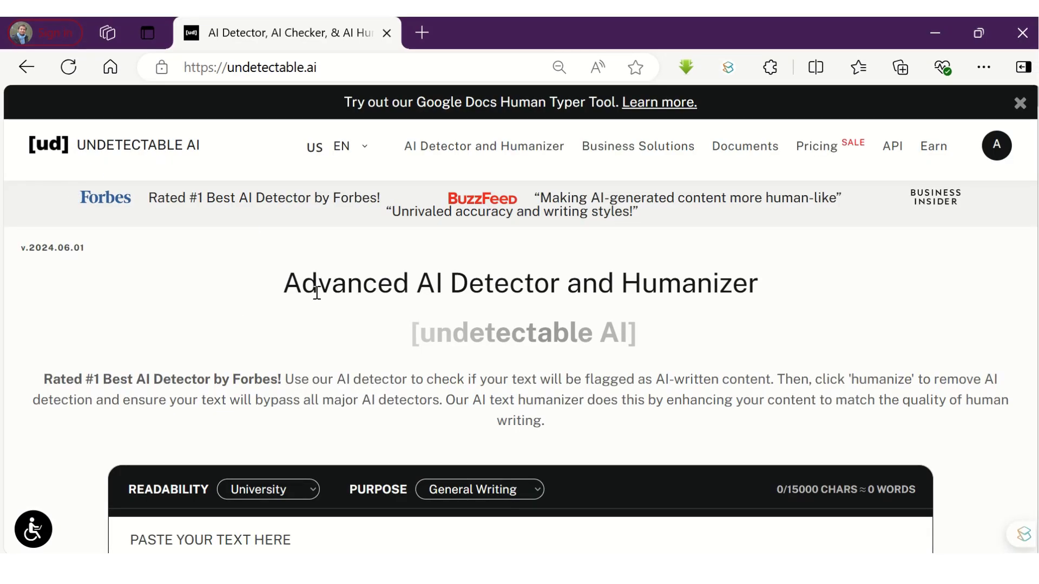
Step: Check the Readability options and keep General Writing as the Purpose in Undetectable AI
scroll(680, 305, down, 7)
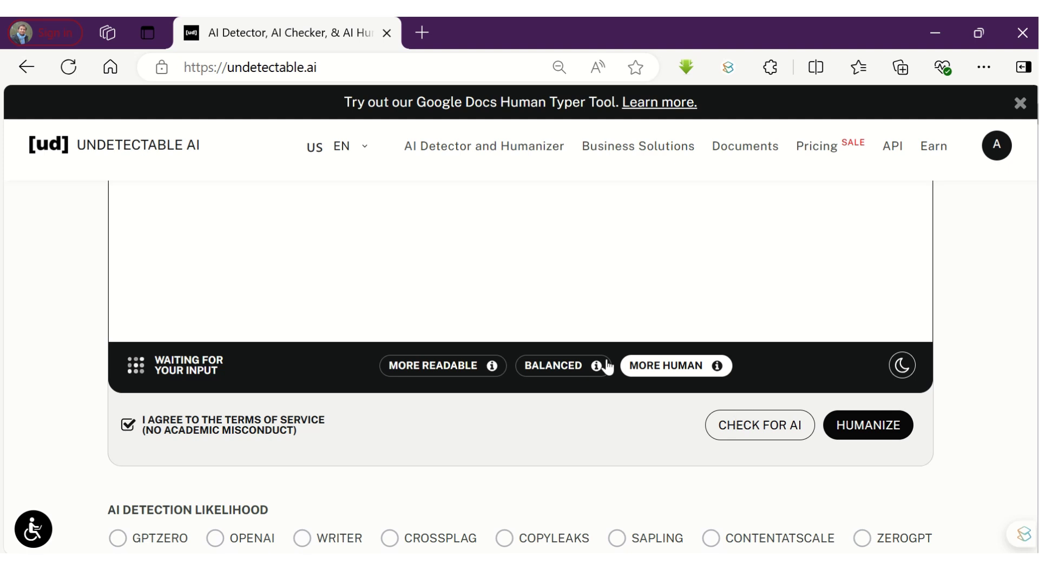
scroll(607, 360, up, 2)
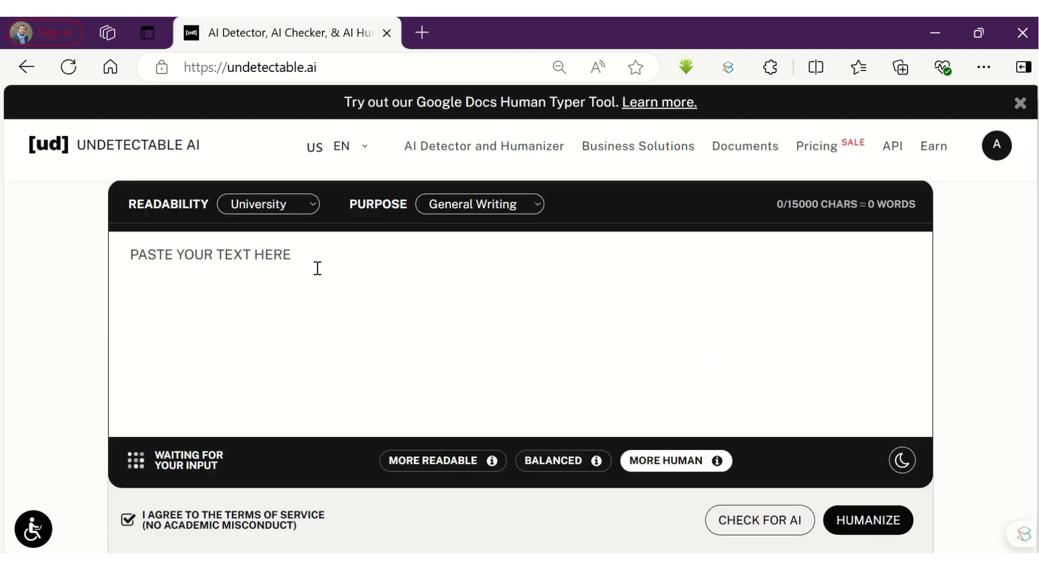
click(256, 212)
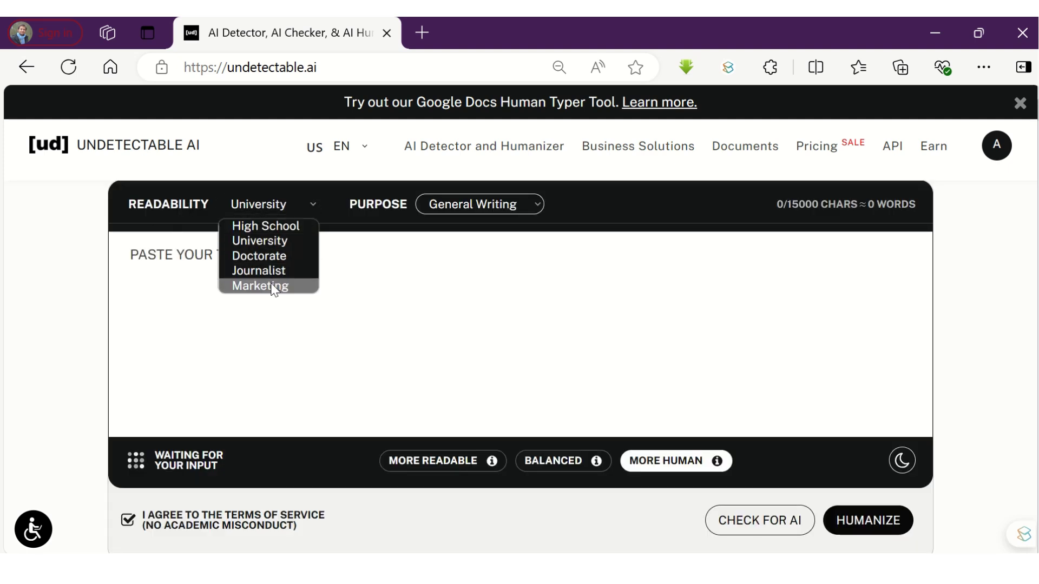
click(464, 212)
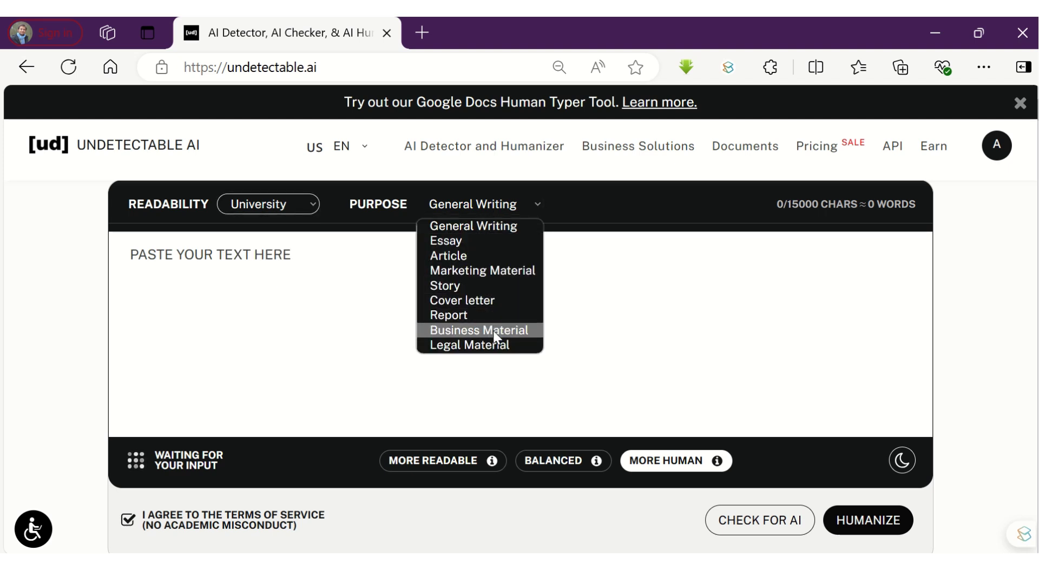
click(729, 317)
Step: Copy the ChatGPT sugar essay and return to the Undetectable AI humanizer
scroll(674, 295, down, 4)
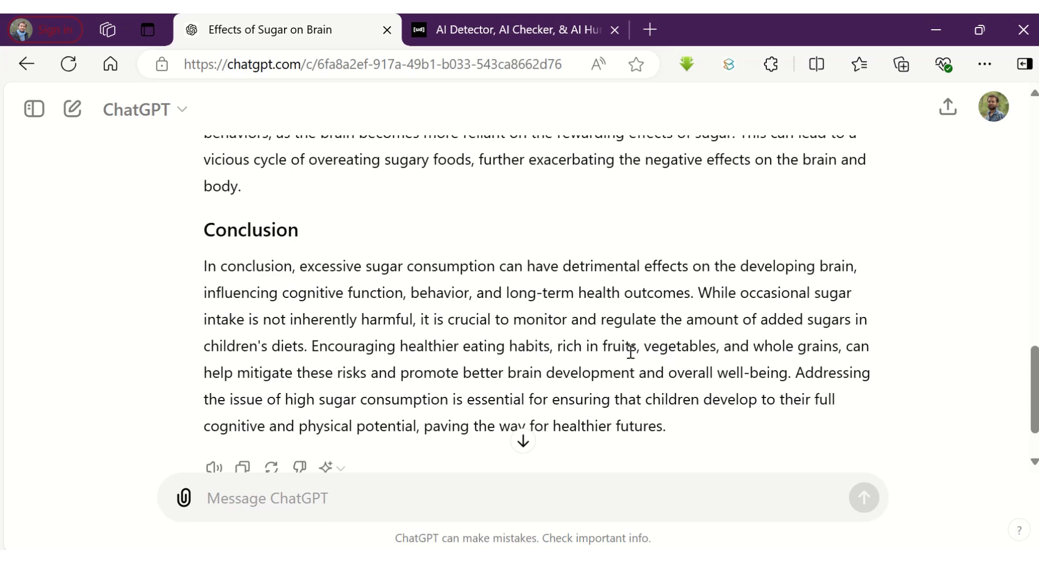
scroll(630, 352, down, 1)
click(242, 393)
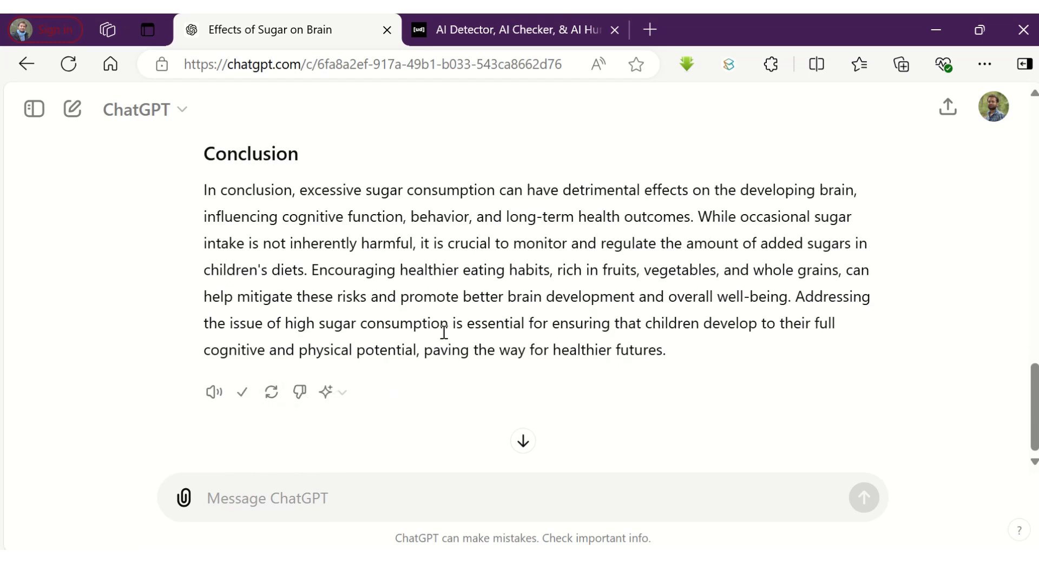
click(453, 30)
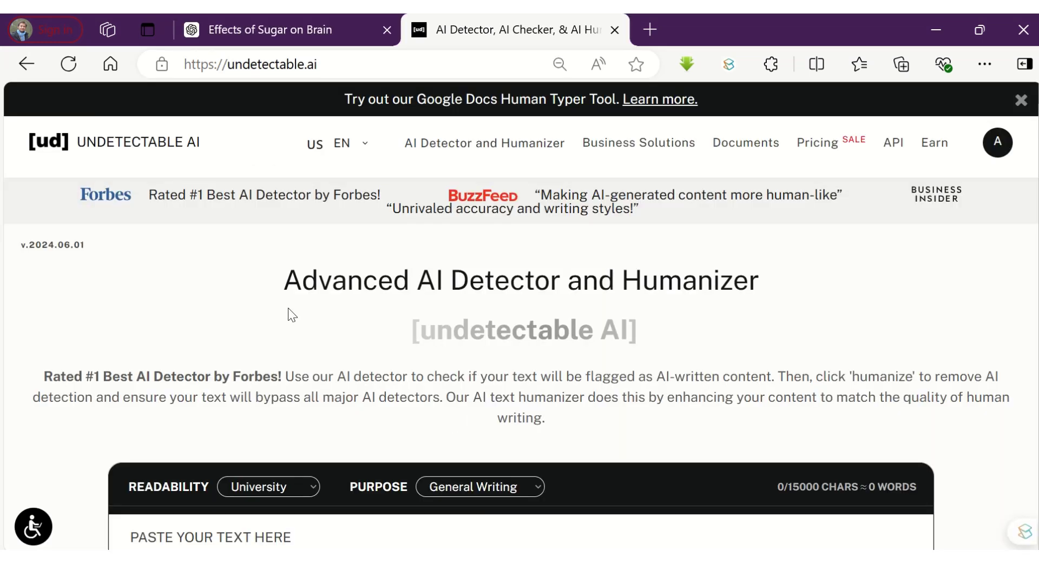
Step: Paste the 222-word sugar essay into the Undetectable AI text box
scroll(292, 316, down, 5)
right_click(208, 278)
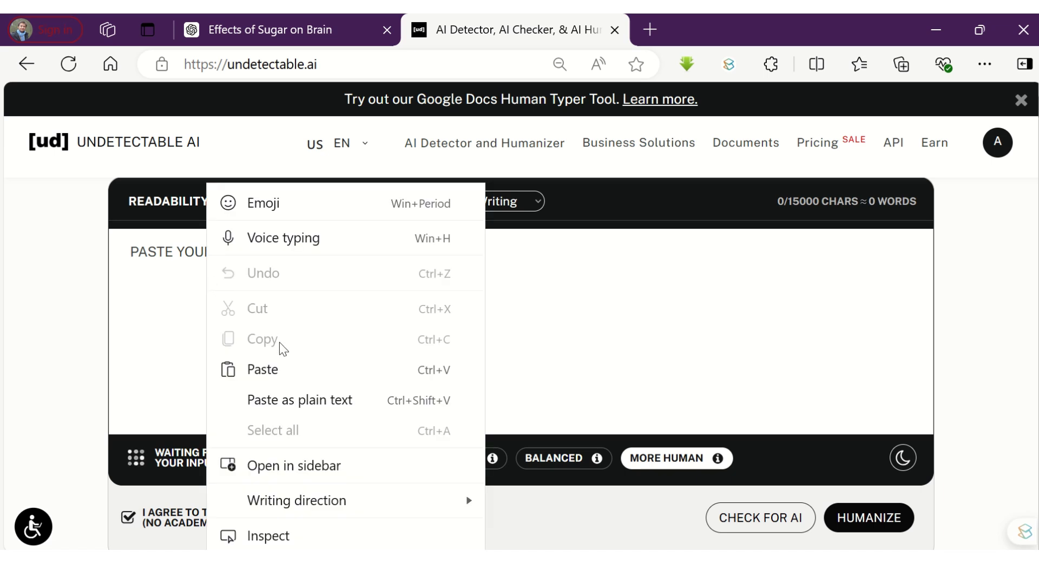
click(280, 367)
scroll(617, 333, down, 6)
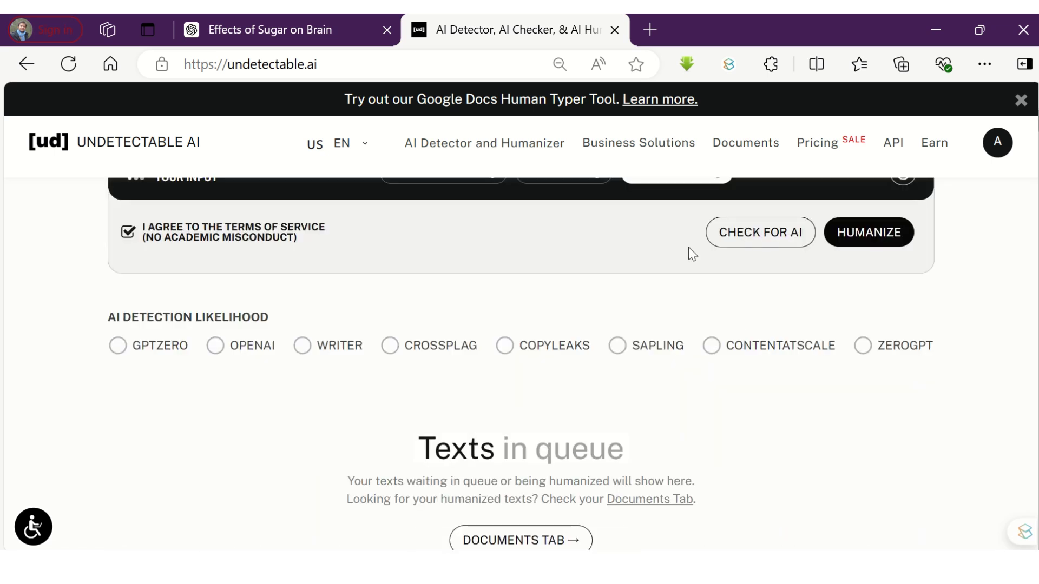
Step: Run CHECK FOR AI on the essay and review the result flagging it as AI-written
click(732, 238)
scroll(434, 313, down, 2)
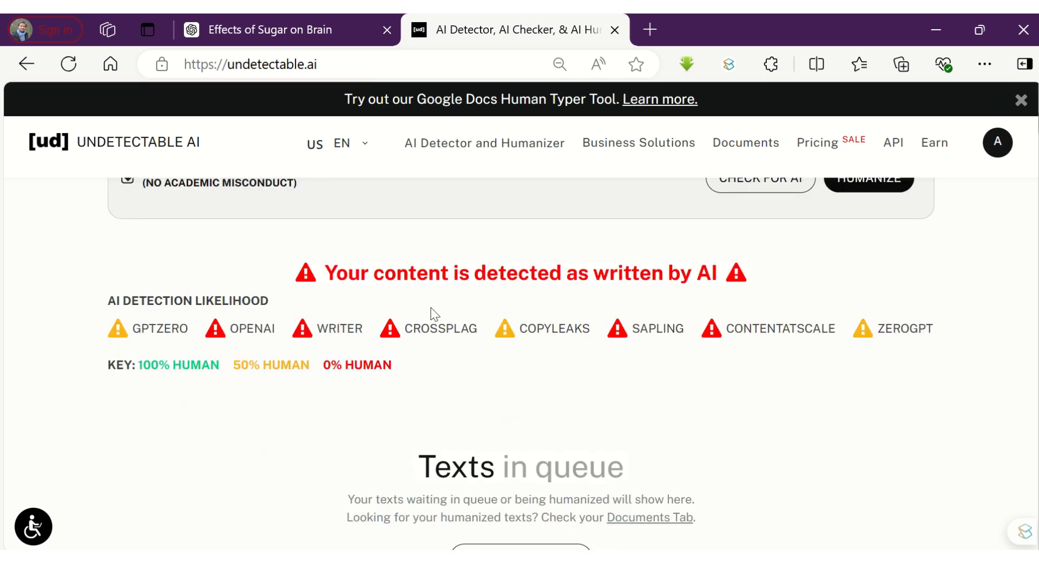
drag(378, 277, 793, 276)
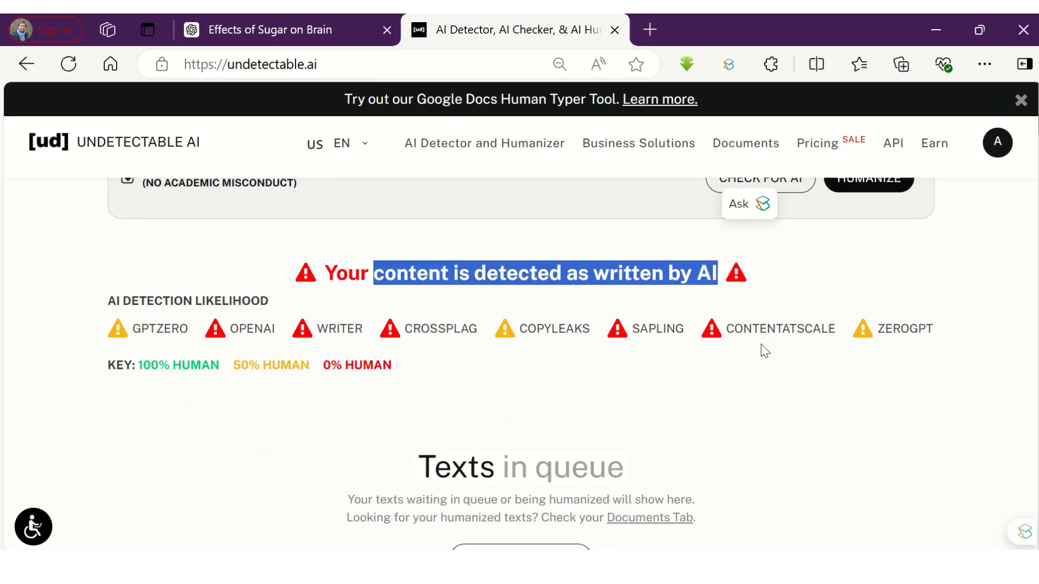
click(750, 397)
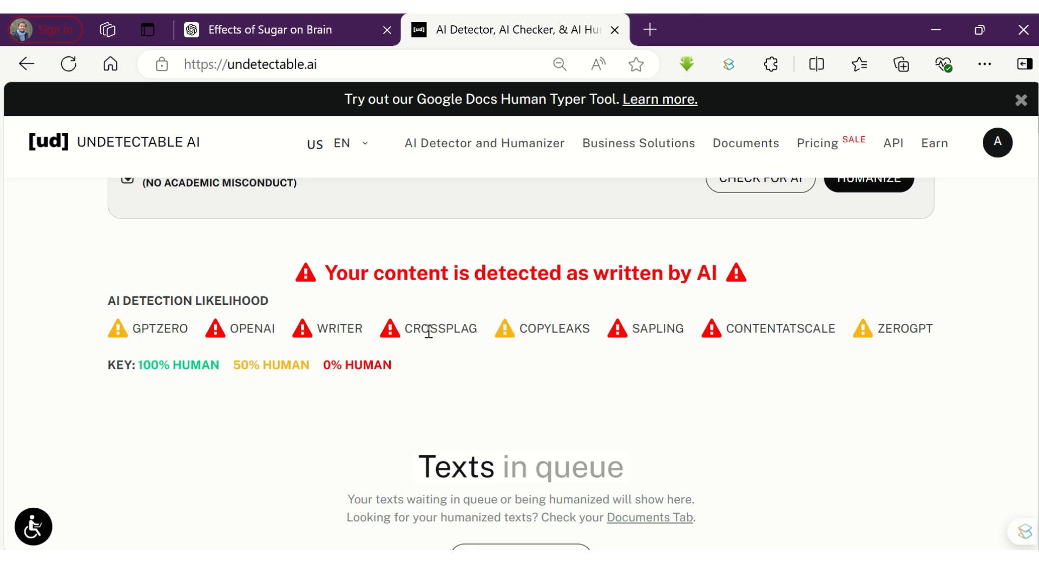
scroll(631, 372, up, 6)
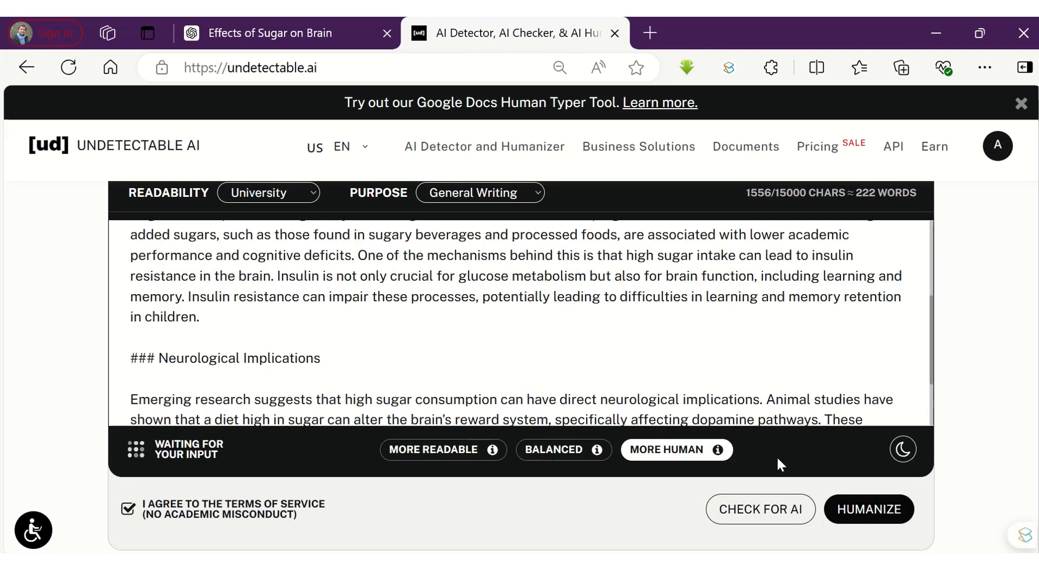
Step: Humanize the sugar essay at More Human strength and review the rewritten result
click(873, 515)
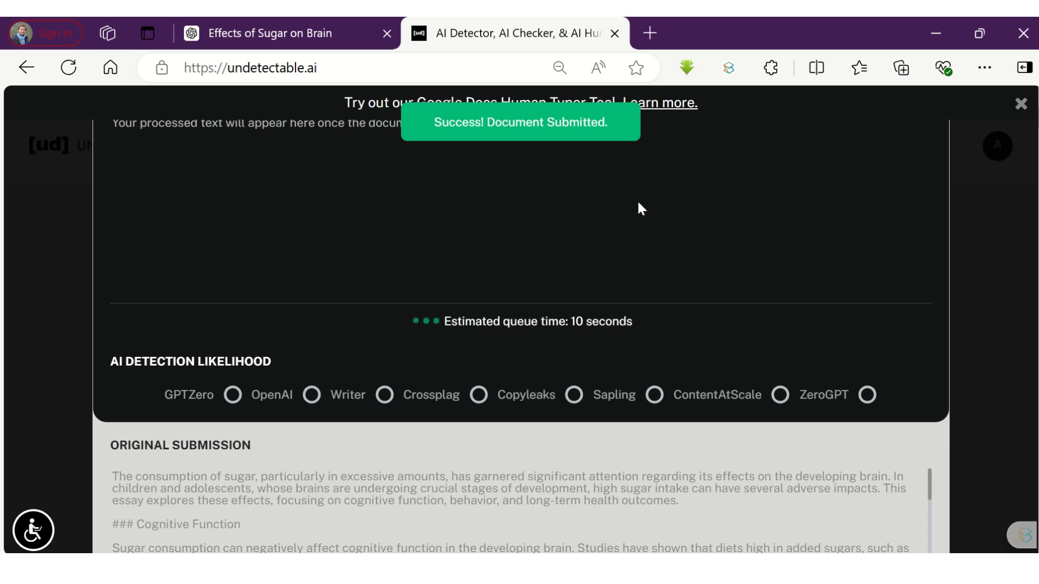
scroll(649, 249, up, 2)
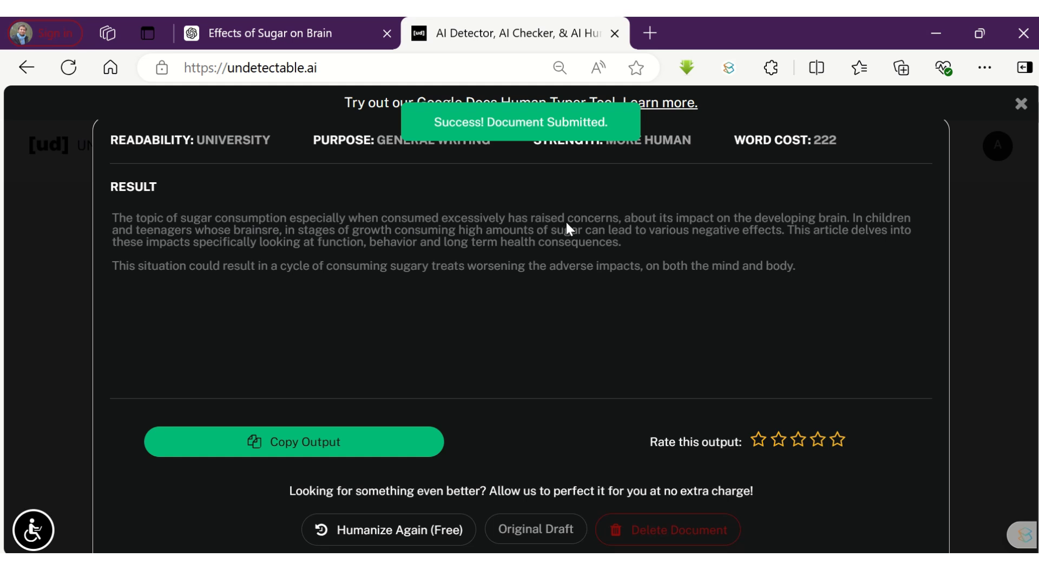
scroll(566, 223, up, 2)
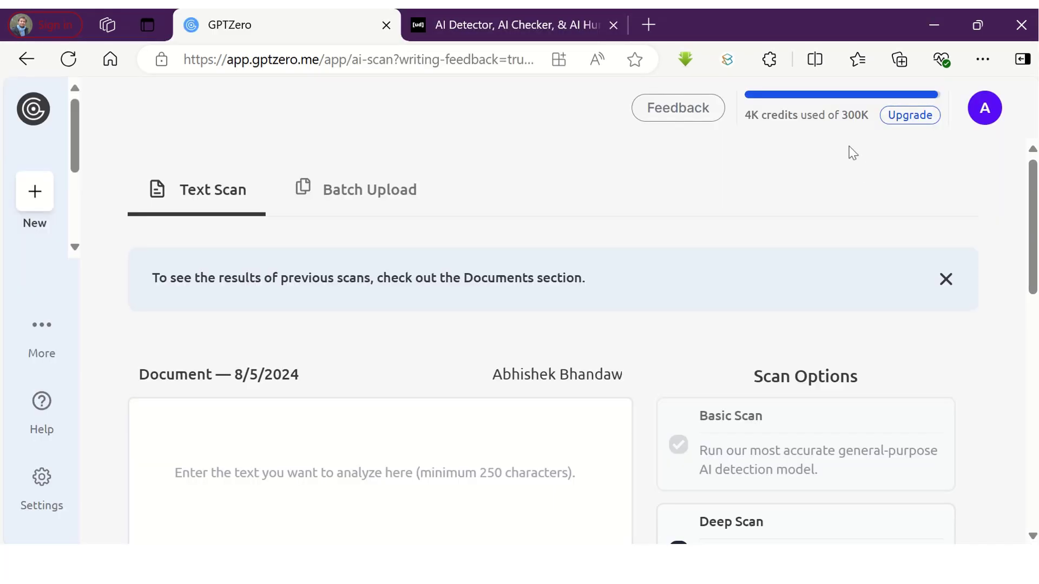
scroll(848, 153, down, 8)
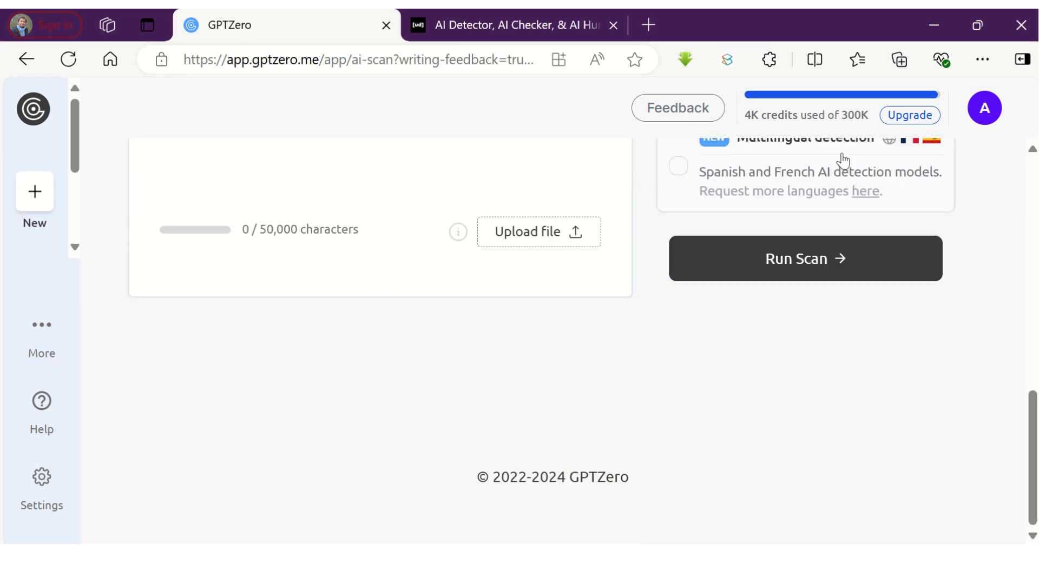
Step: Return to Undetectable AI to see the 222-word University, General Writing job marked COMPLETED
scroll(843, 160, up, 8)
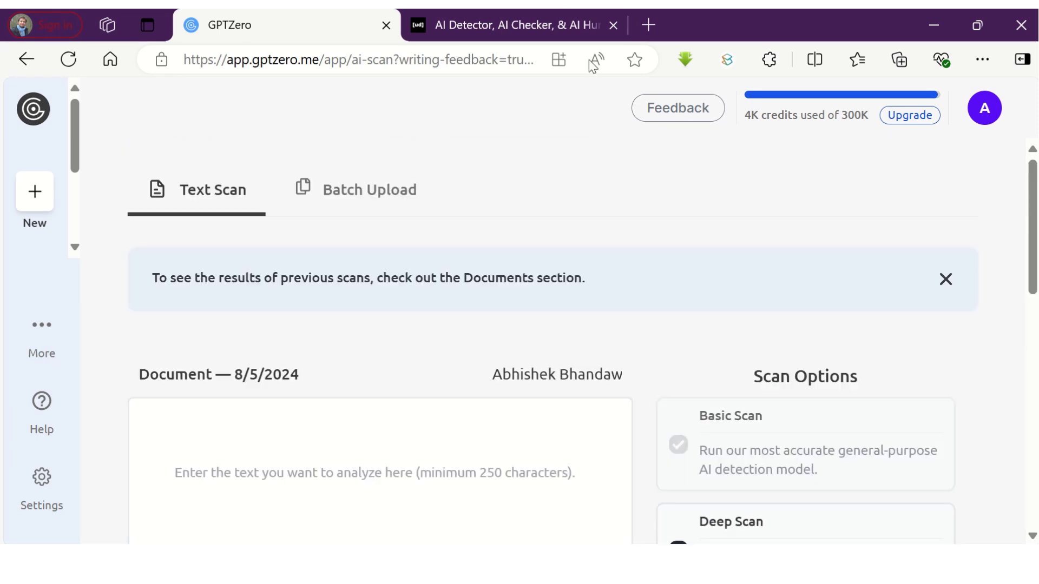
click(503, 25)
scroll(576, 239, down, 15)
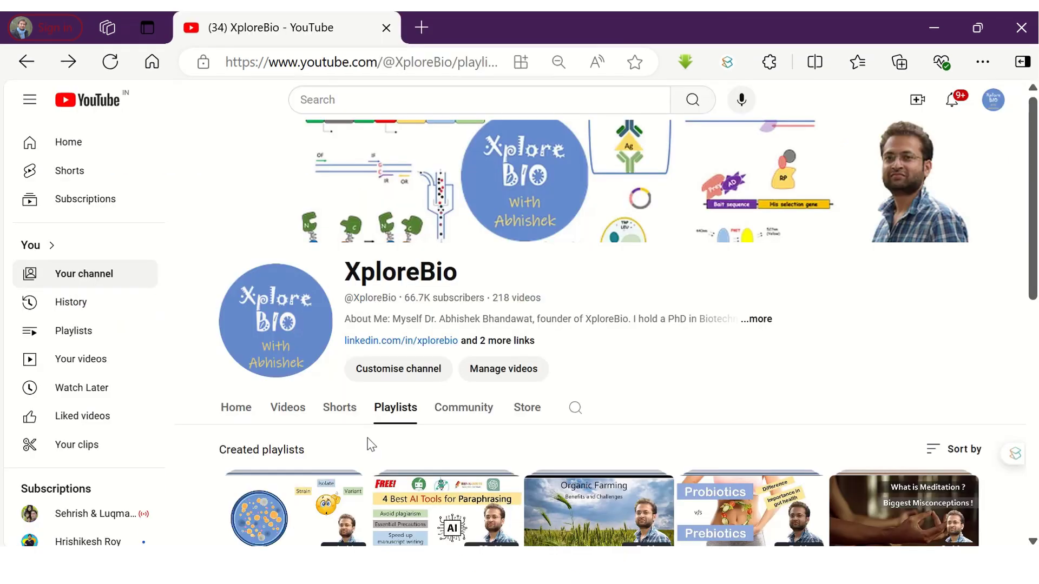
Step: Open XploreBio's 77-video 'Research and Publishing' playlist and scroll through its AI research-writing tutorials
scroll(463, 394, down, 8)
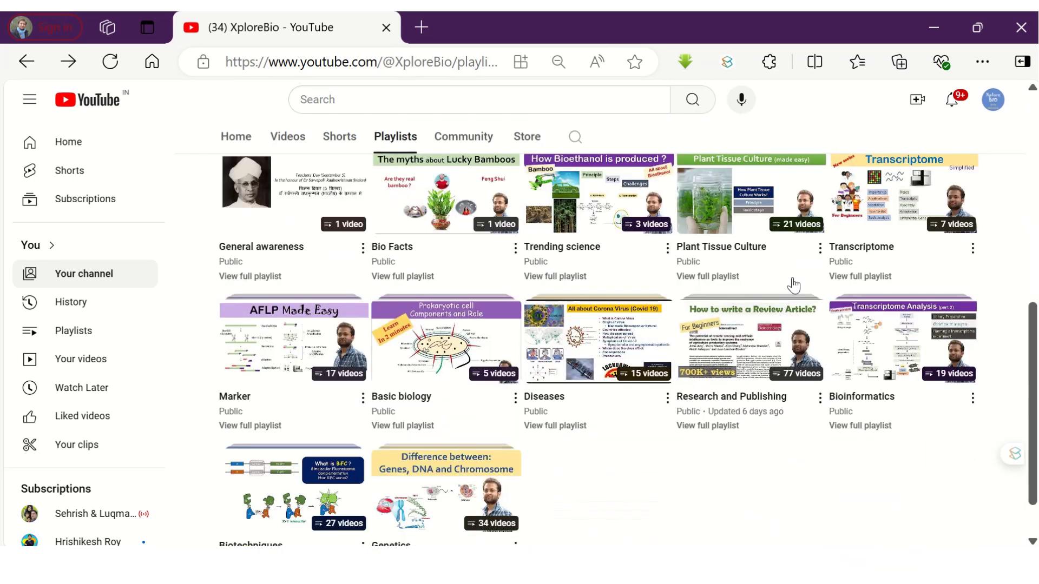
click(730, 427)
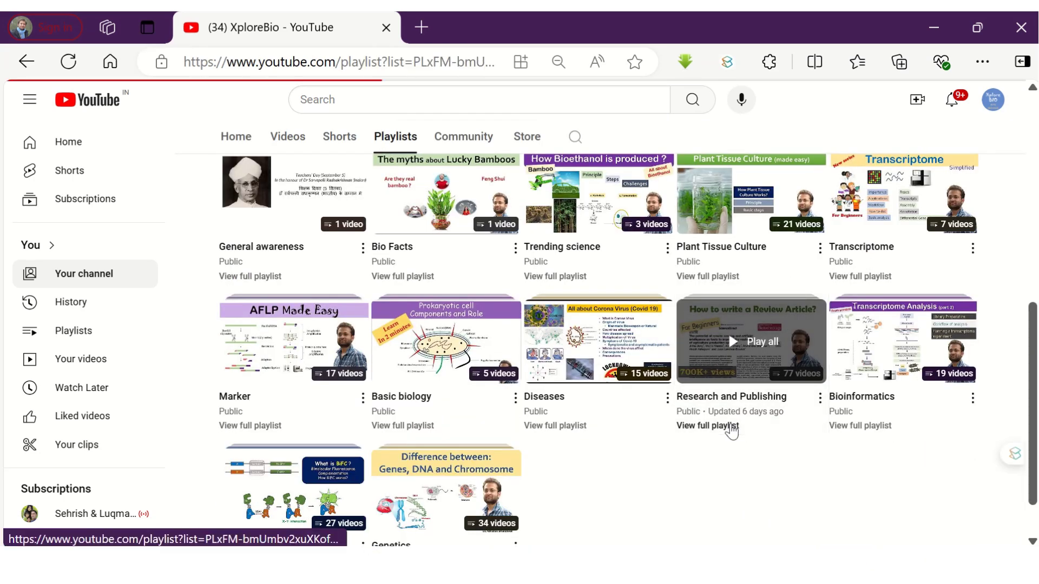
scroll(765, 263, down, 2)
scroll(765, 263, down, 7)
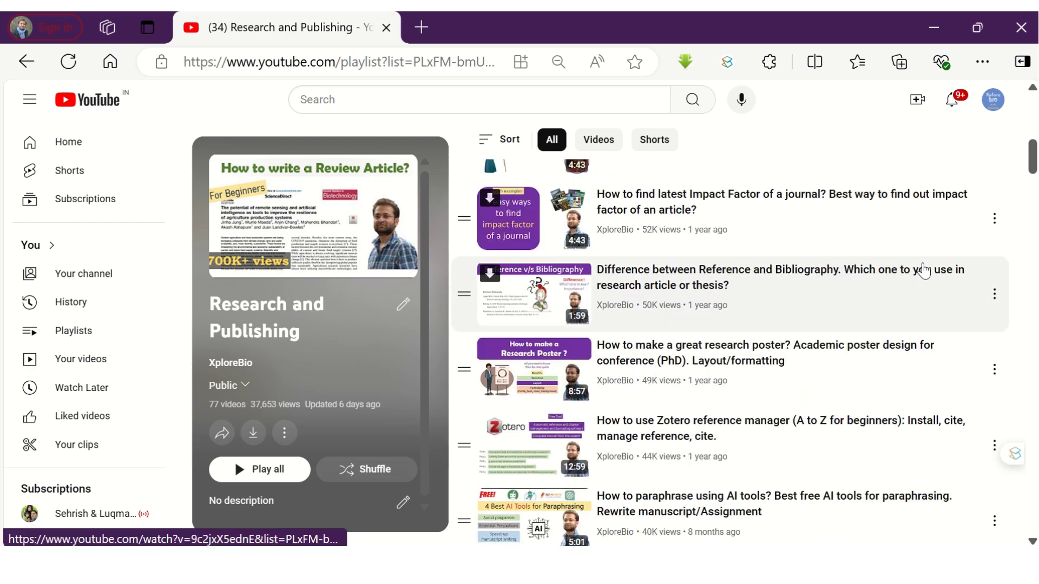
scroll(923, 271, down, 10)
scroll(923, 273, down, 5)
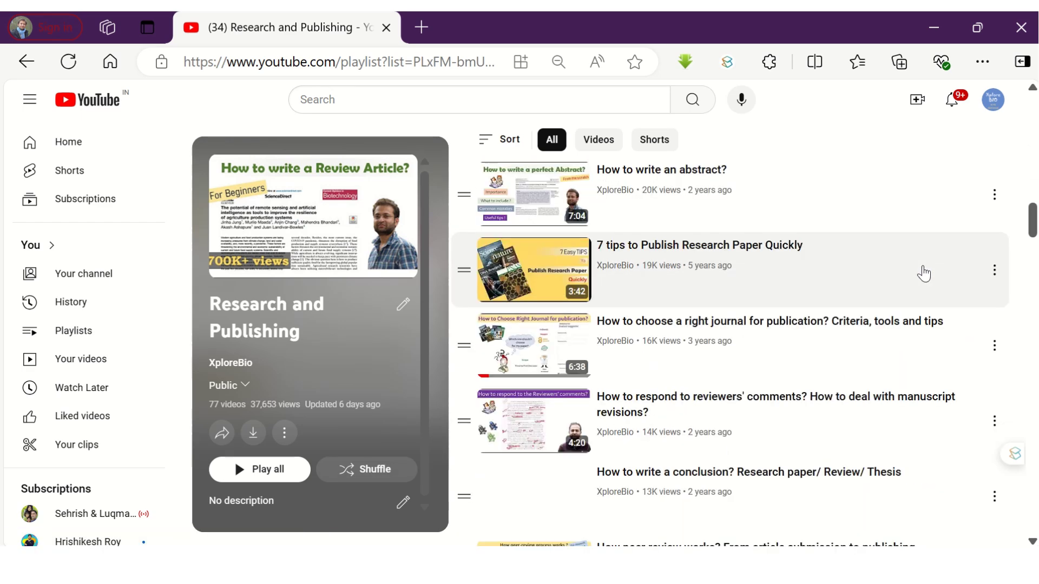
scroll(924, 274, down, 3)
scroll(924, 276, down, 5)
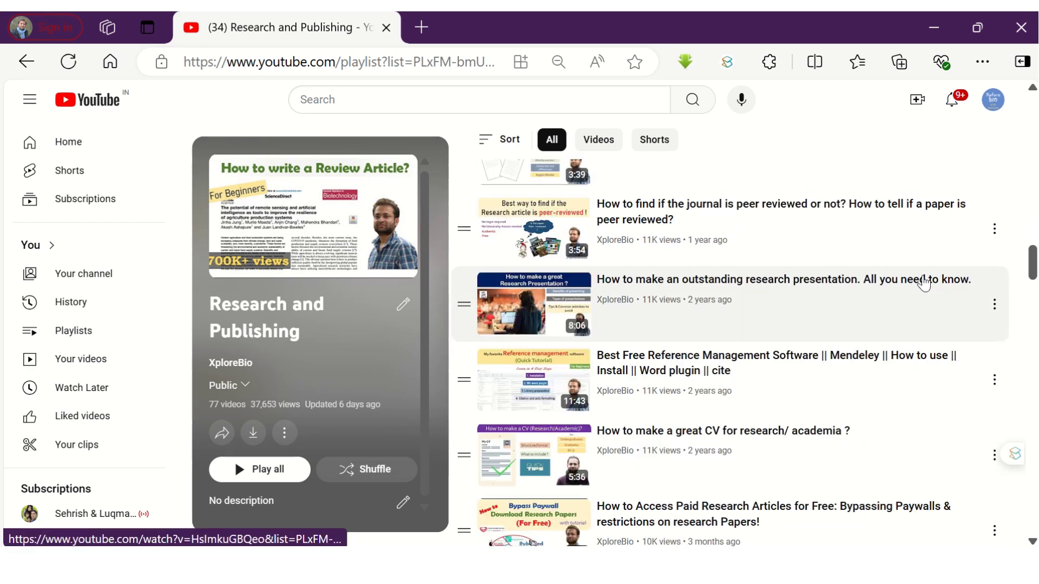
scroll(924, 281, down, 3)
scroll(921, 280, down, 4)
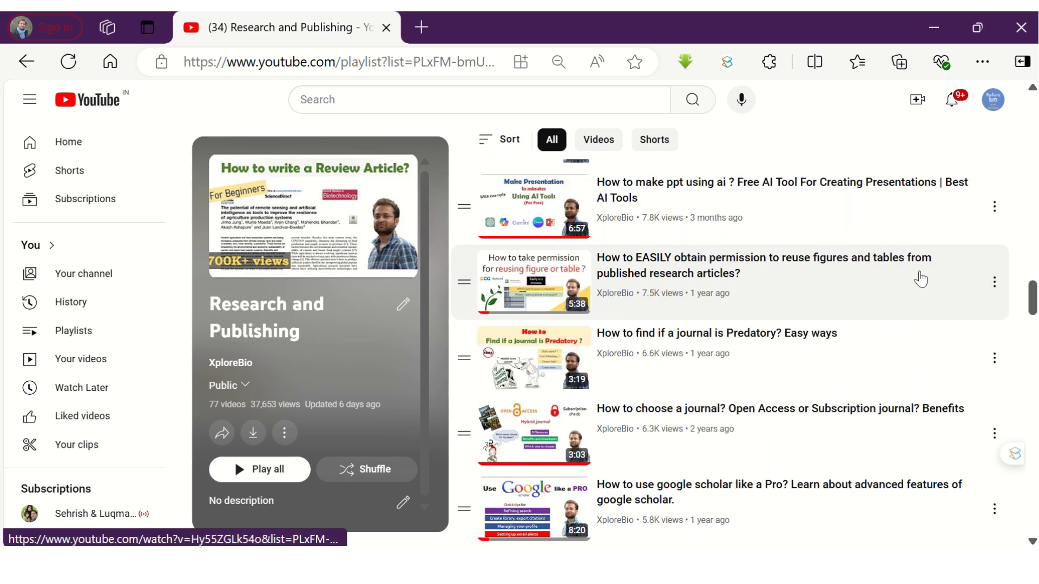
scroll(920, 279, down, 4)
scroll(921, 277, down, 4)
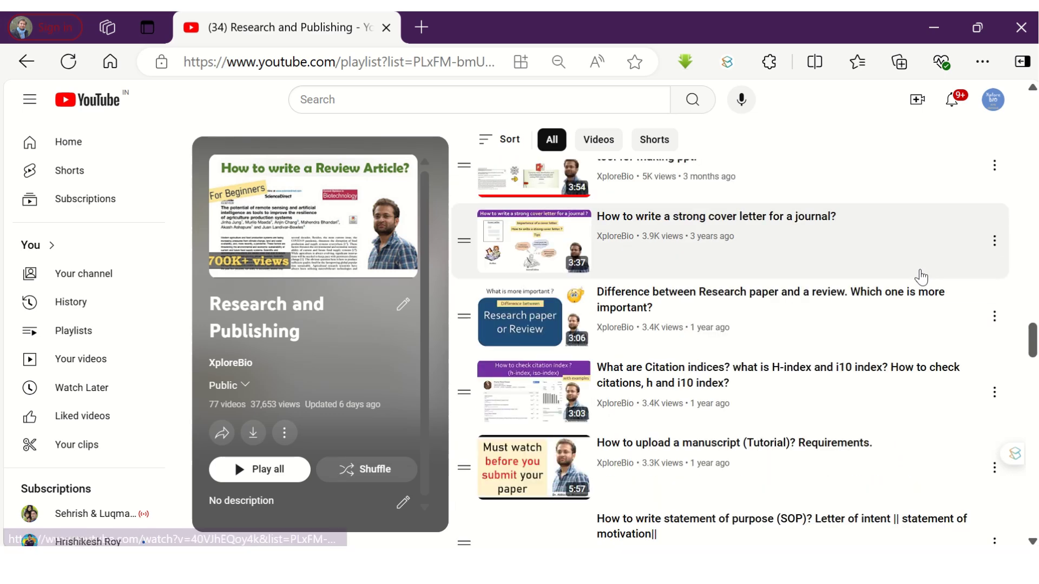
scroll(917, 279, down, 4)
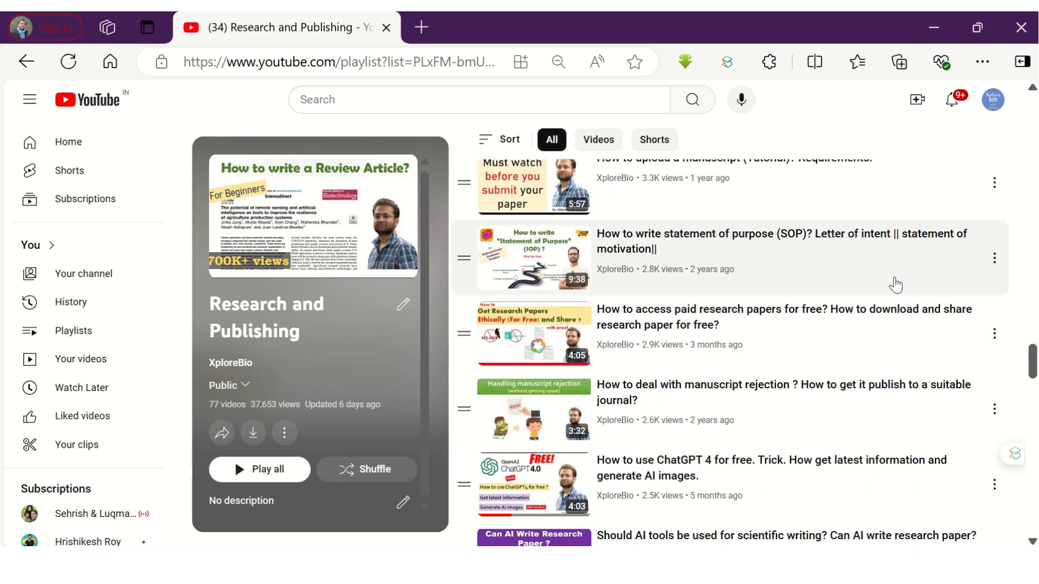
scroll(896, 285, down, 4)
scroll(896, 285, down, 4)
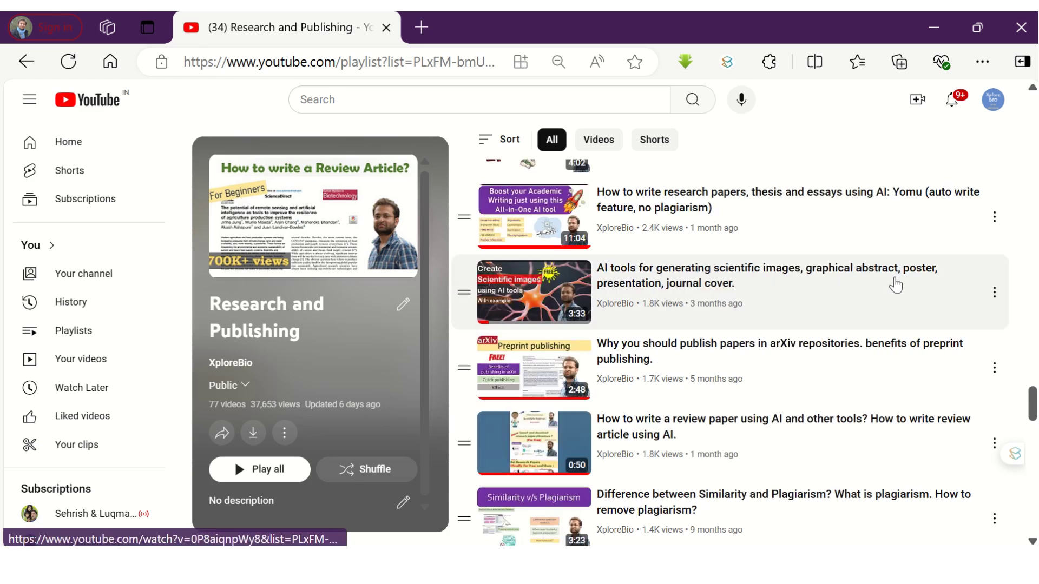